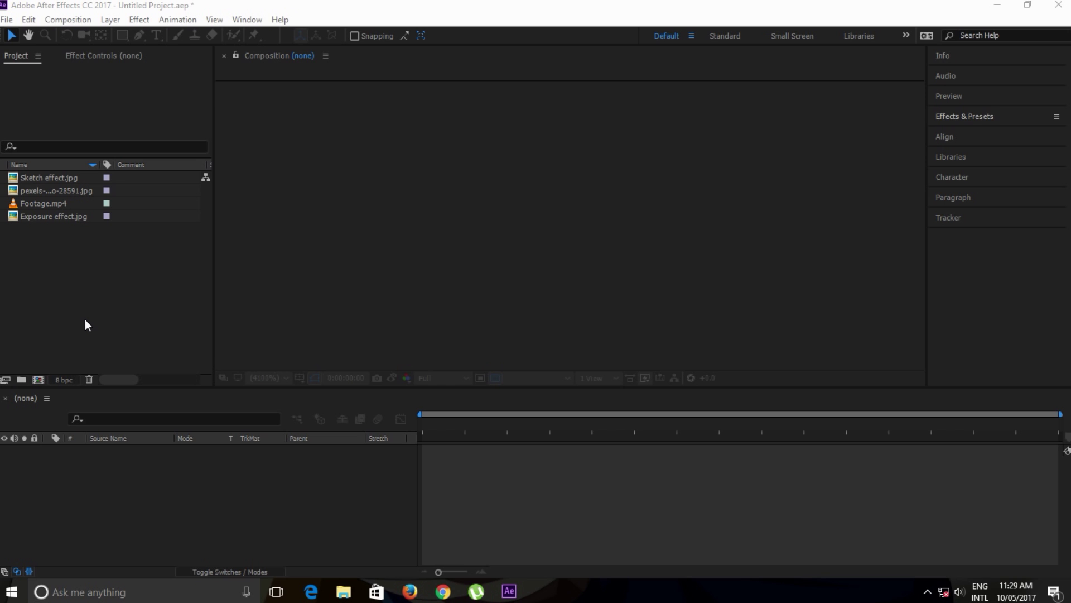
Create a composition from the pillar photo and add the Sketch and Exposure effect images beneath it
drag(21, 191, 38, 383)
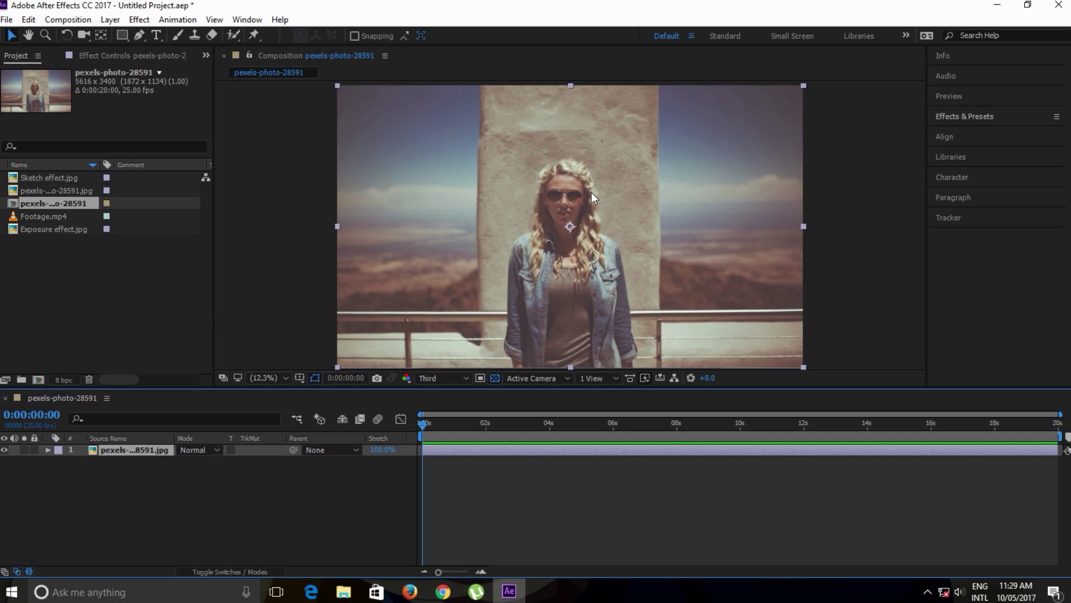
click(45, 229)
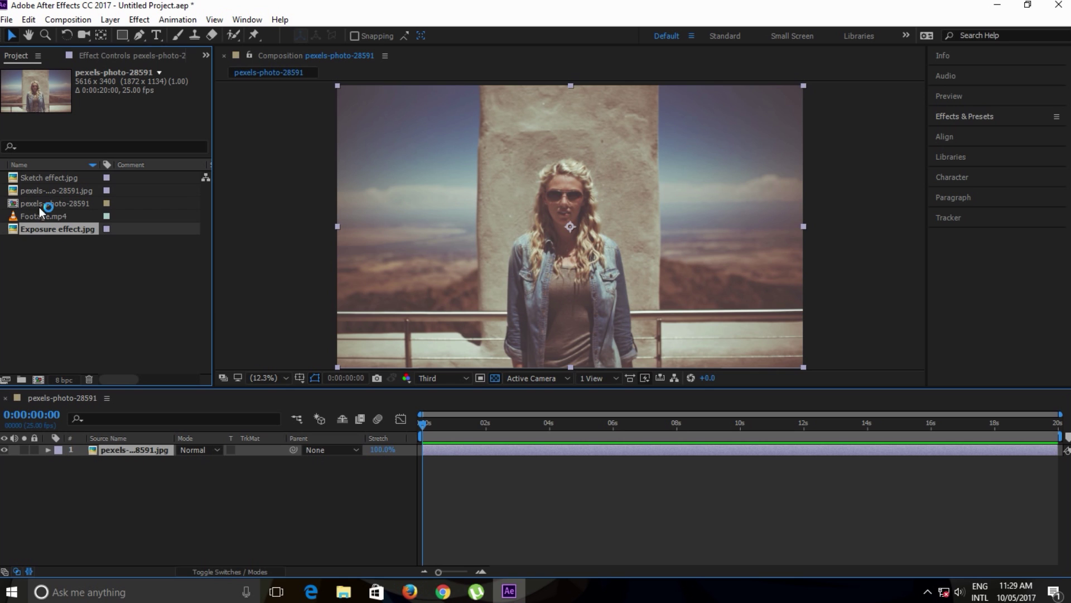
ctrl+click(29, 177)
mouse_move(24, 226)
mouse_down()
mouse_move(95, 461)
mouse_move(162, 497)
mouse_up()
Move Sketch effect above Exposure effect and toggle layer visibility to check each image
shift+click(133, 446)
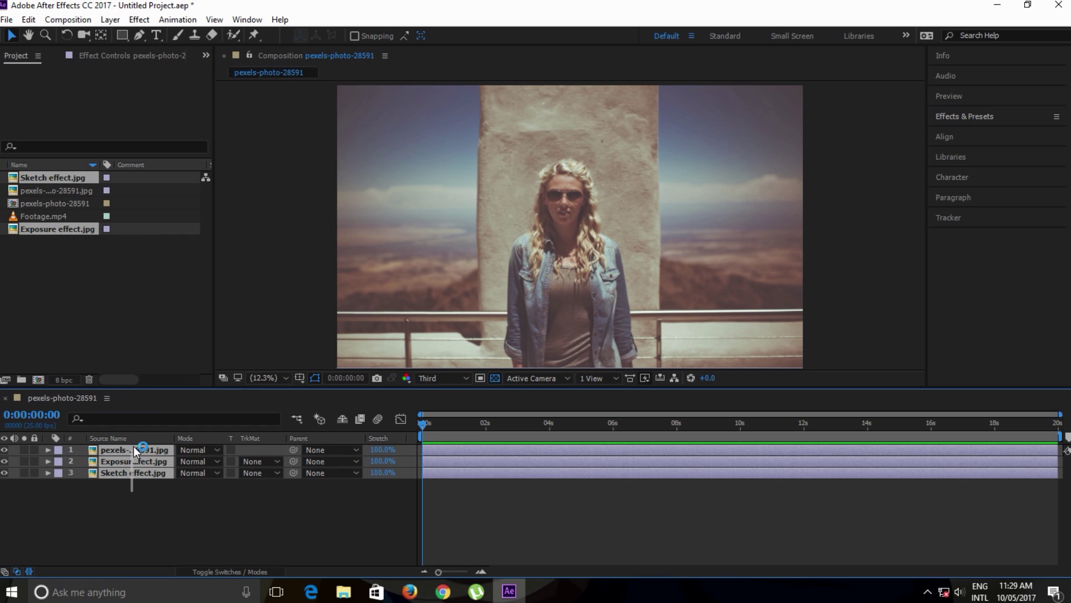
click(116, 493)
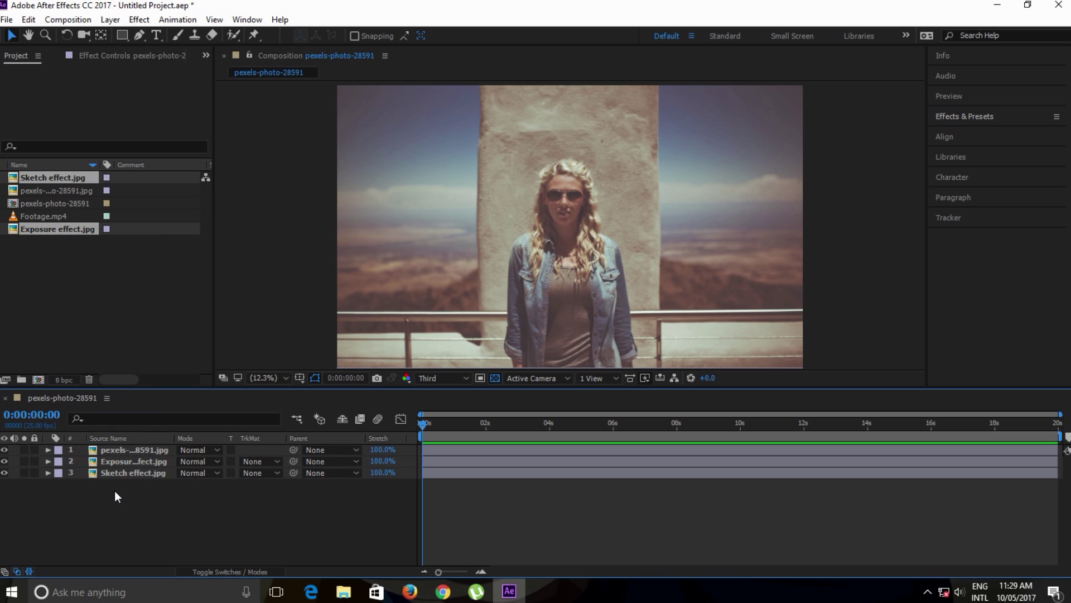
click(5, 449)
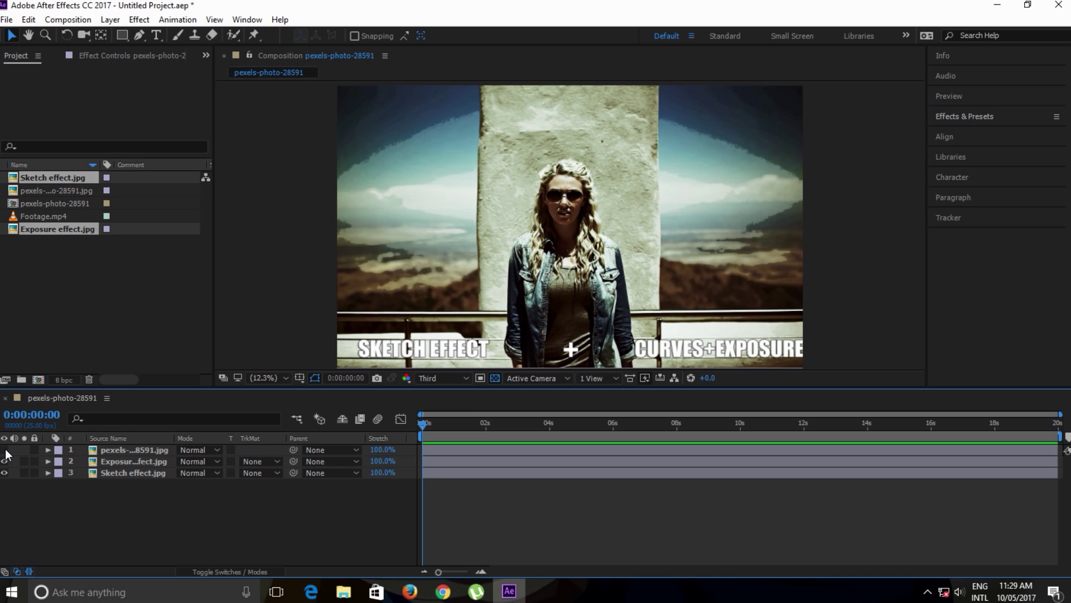
click(111, 461)
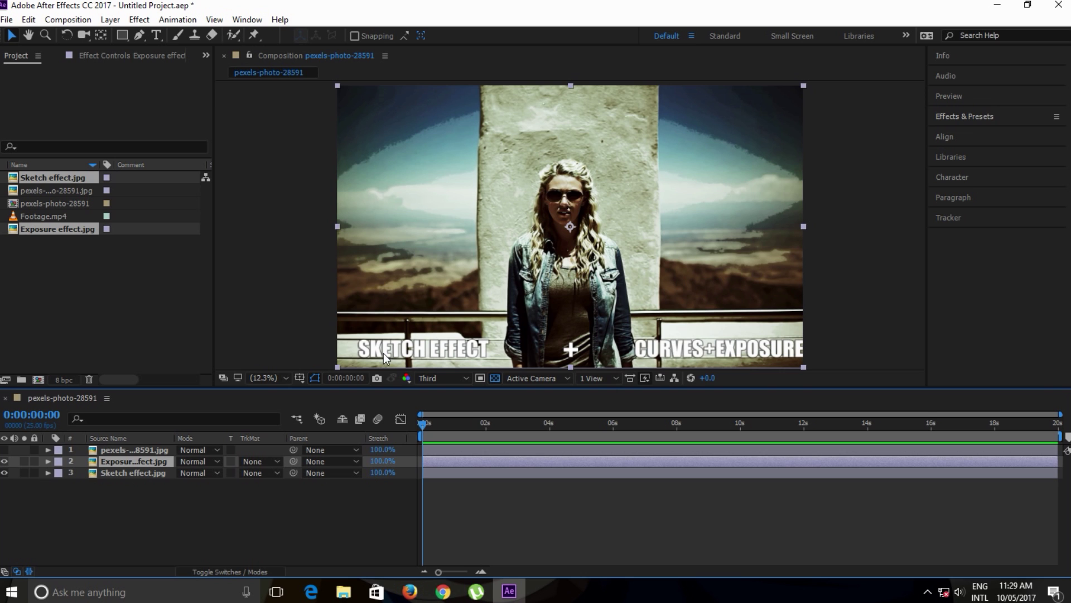
click(112, 474)
key(ctrl+])
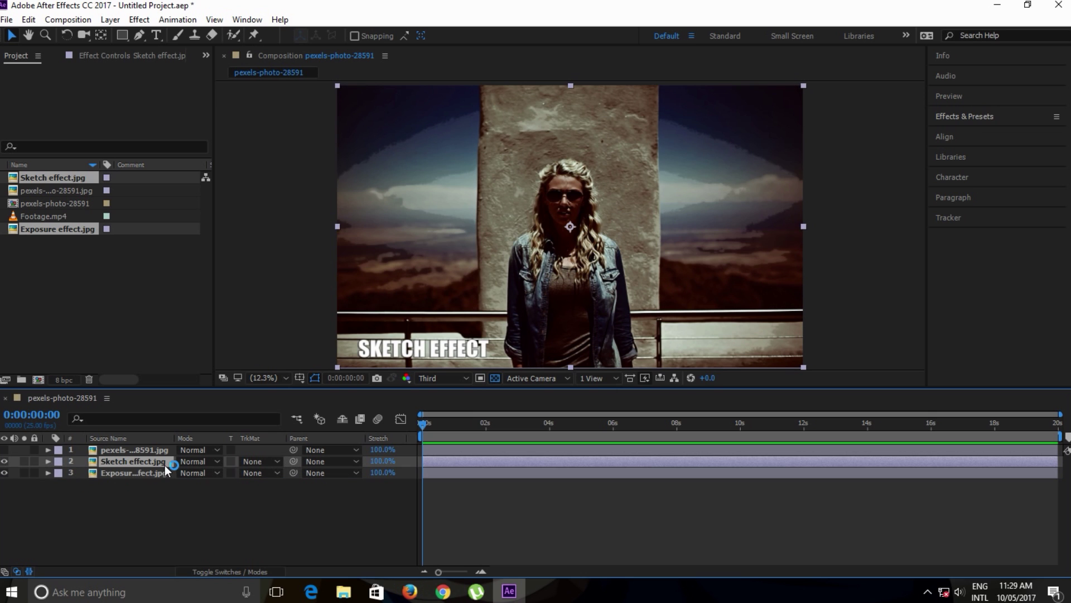
click(105, 474)
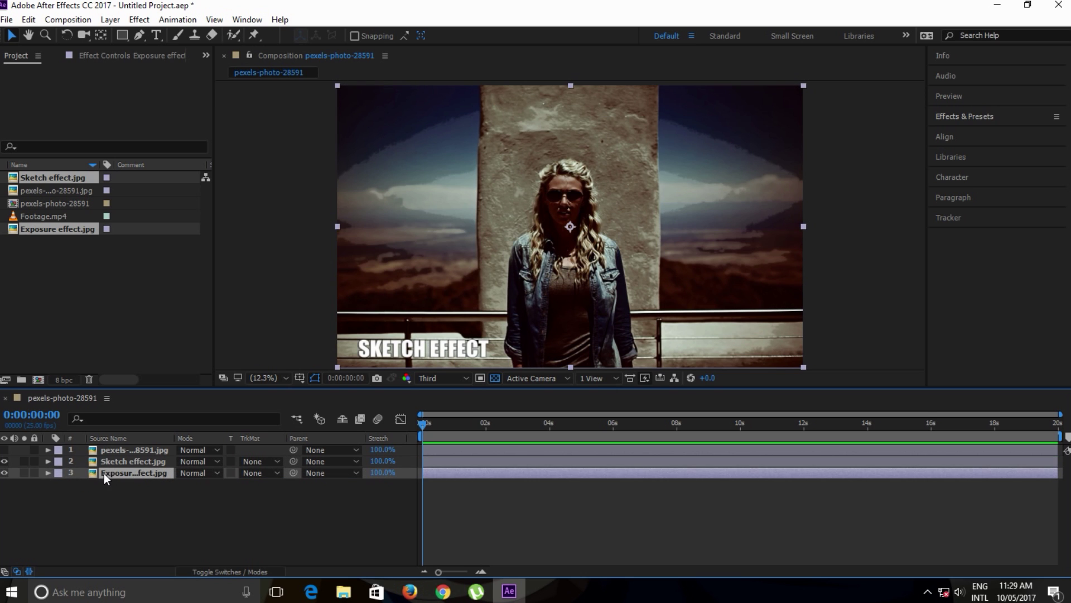
click(4, 461)
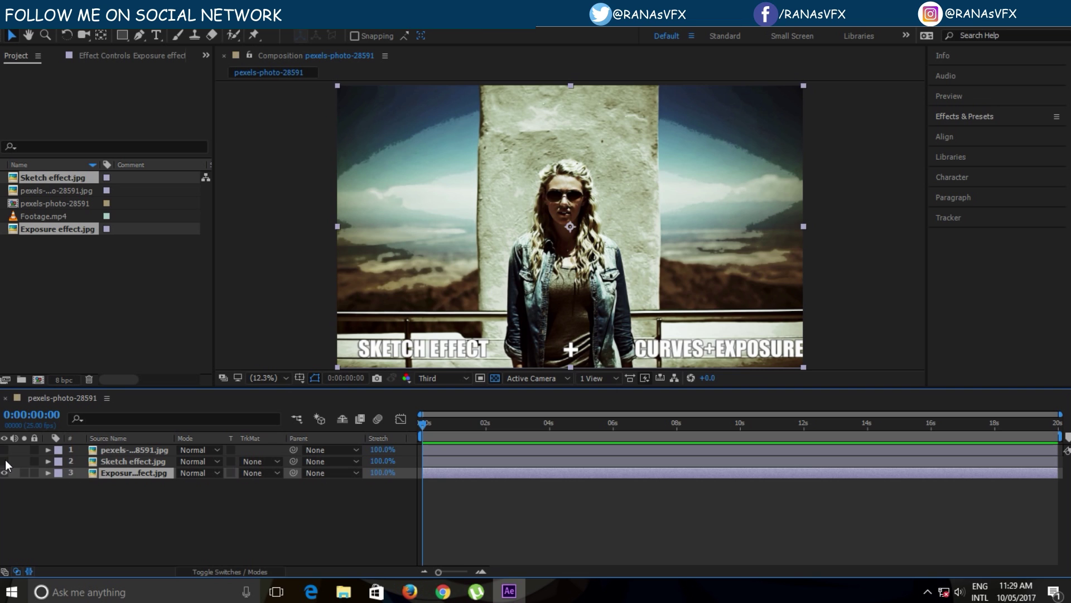
drag(5, 450, 6, 468)
Apply a Linear Wipe to the top photo layer, preview it, and leave completion at 0%
click(58, 522)
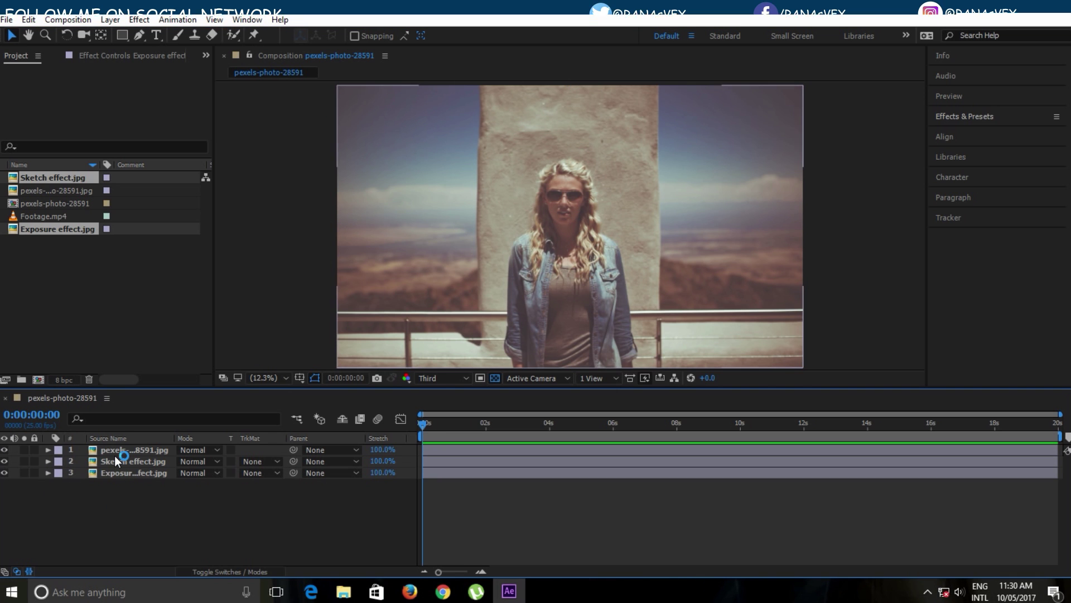
click(117, 450)
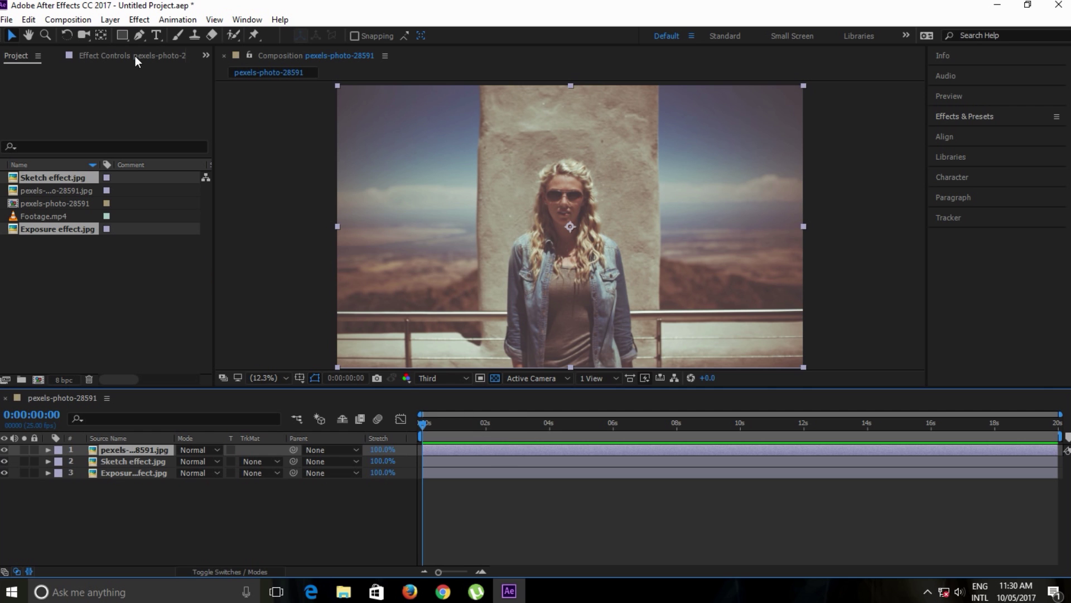
click(139, 20)
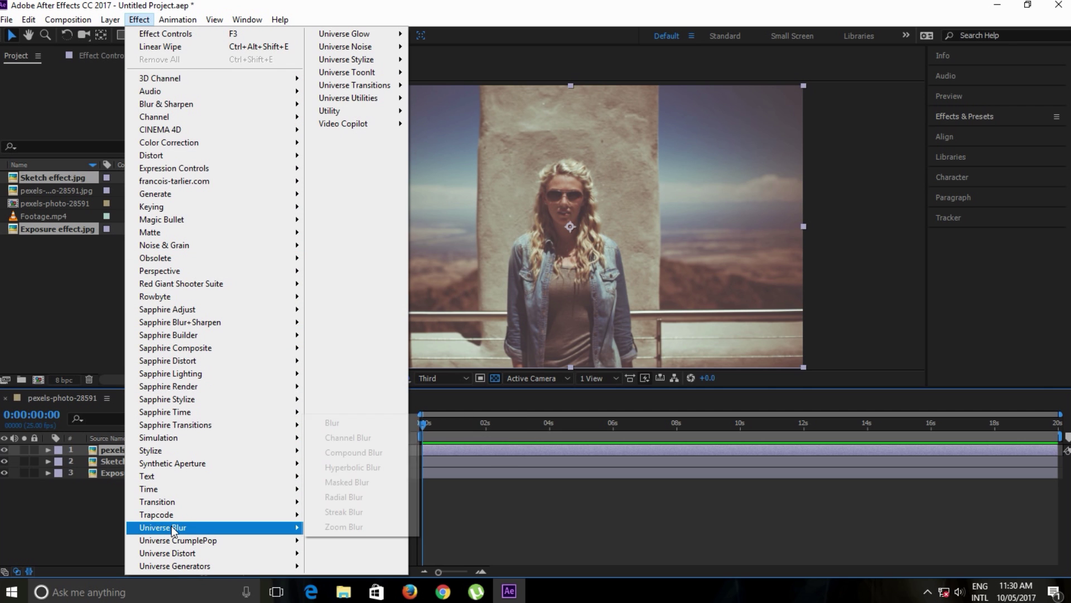
mouse_move(168, 501)
click(360, 471)
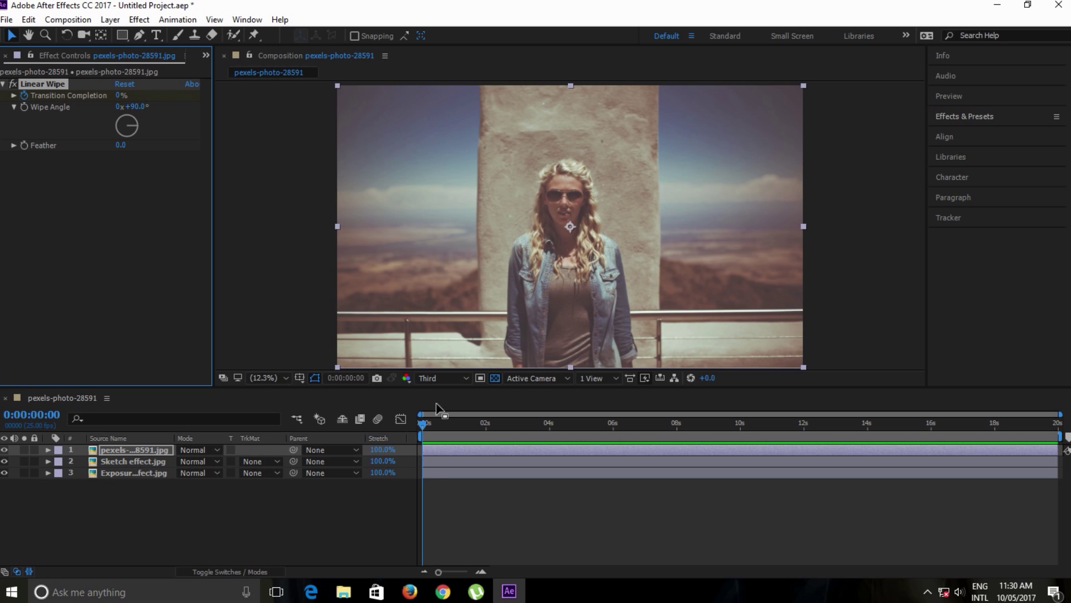
drag(122, 95, 138, 97)
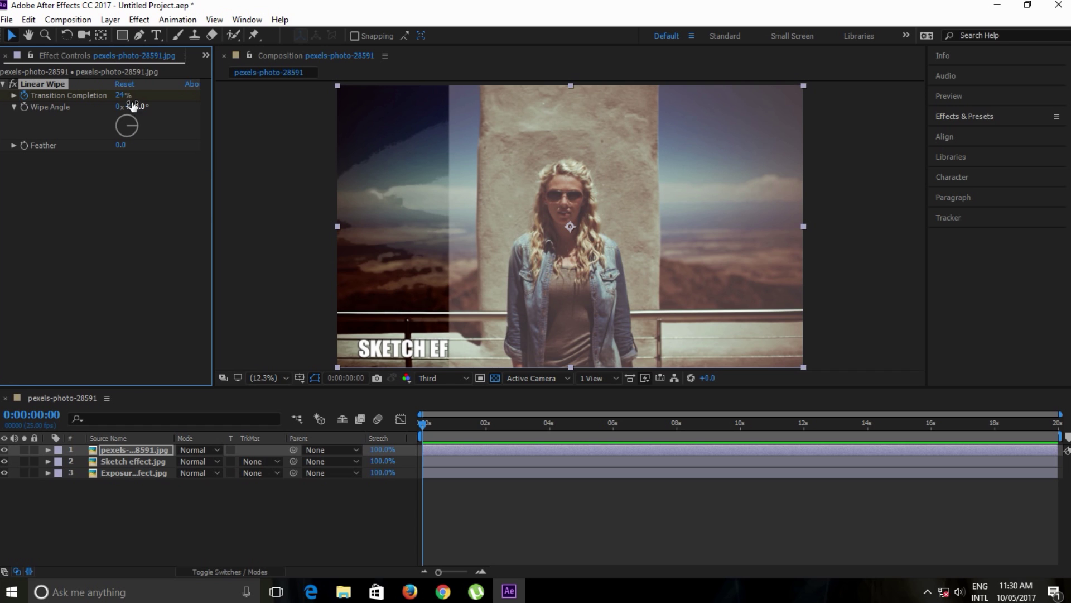
drag(122, 96, 104, 98)
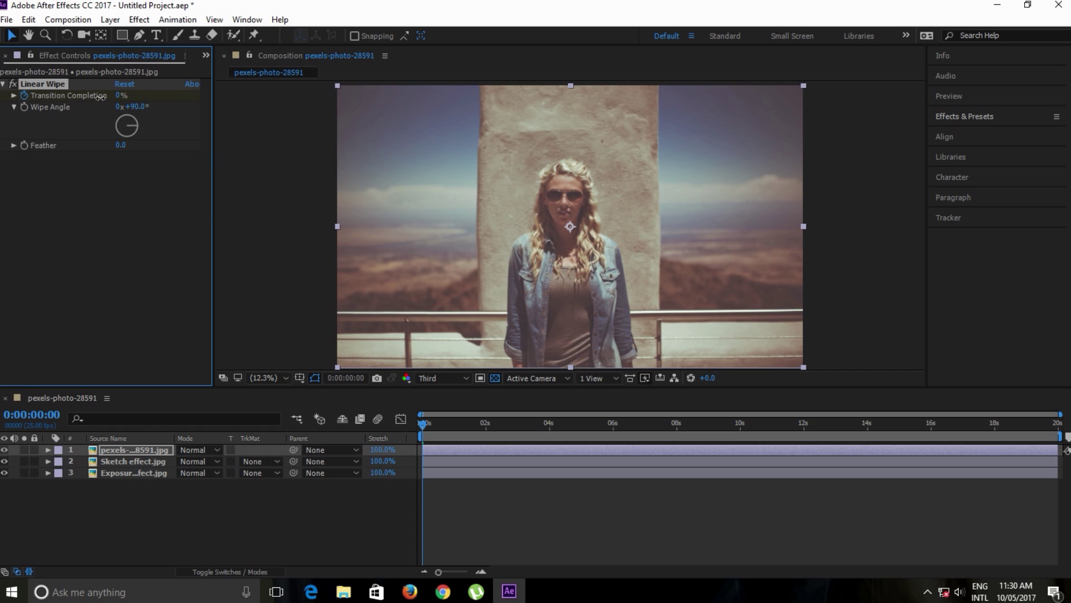
Set Transition Completion to 100% at the 1-second mark and show the wipe keyframes
click(423, 423)
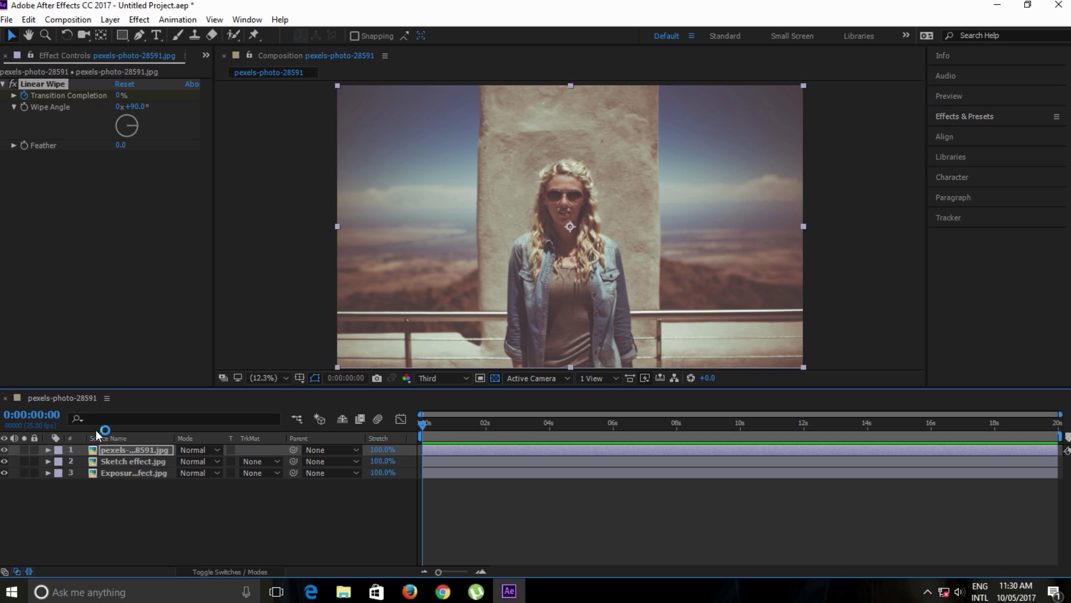
click(31, 414)
text(100)
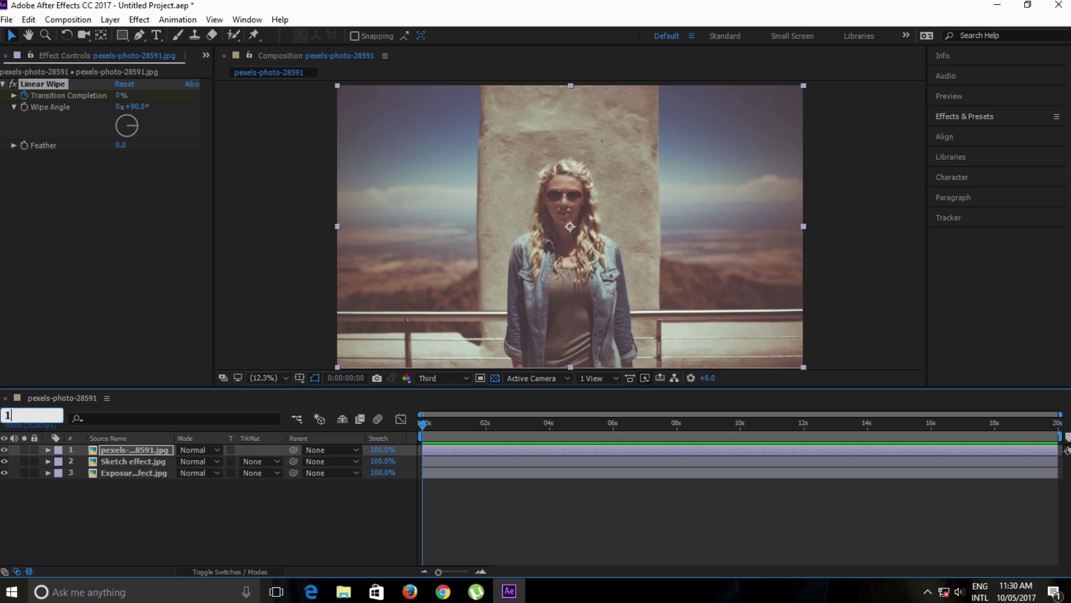
key(Return)
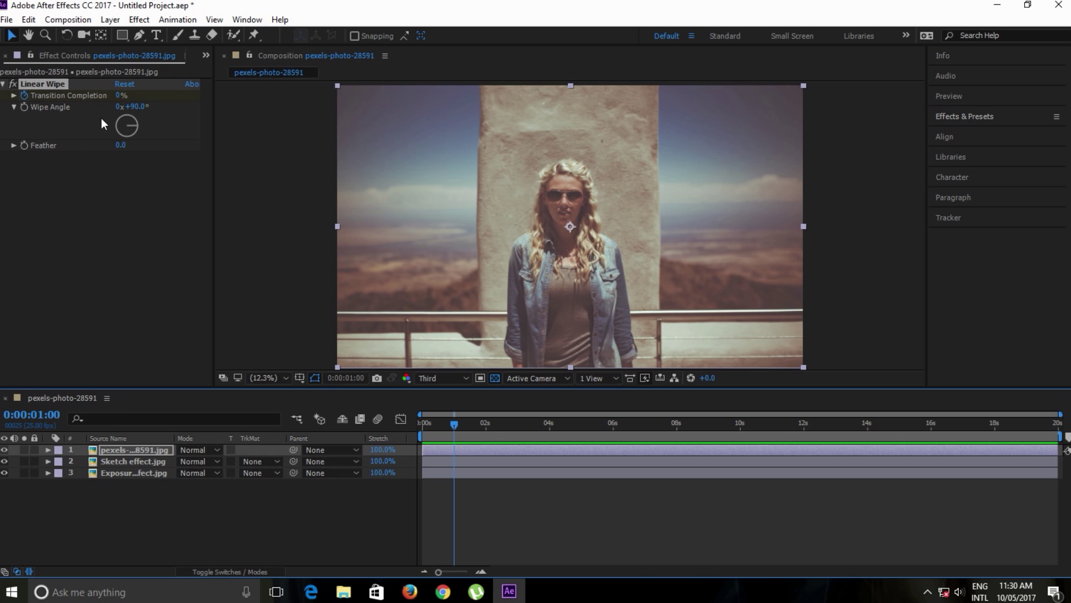
click(120, 96)
text(100)
key(Return)
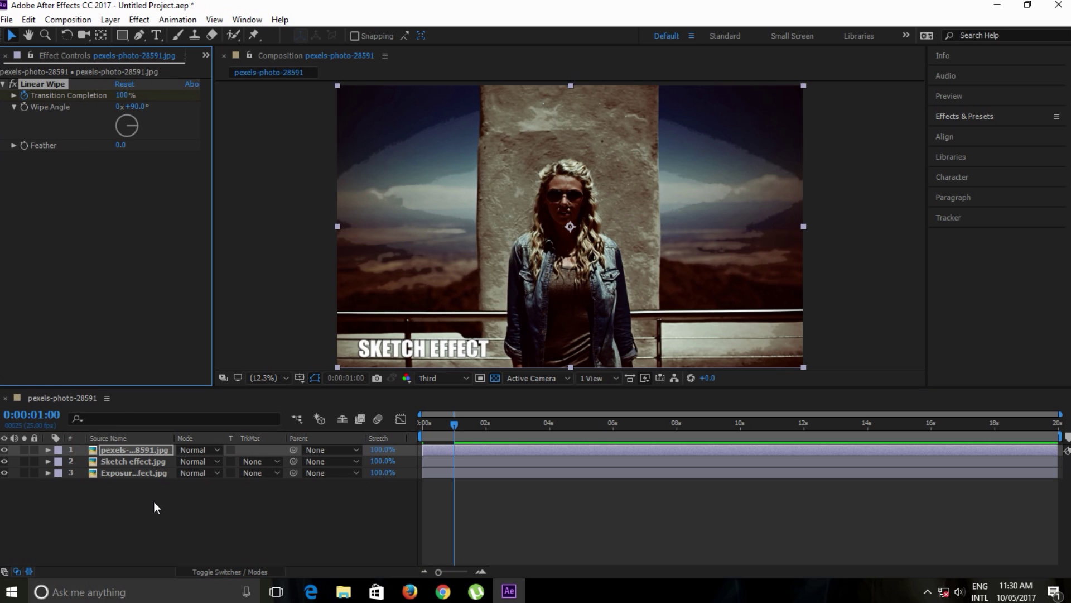
click(153, 501)
click(162, 453)
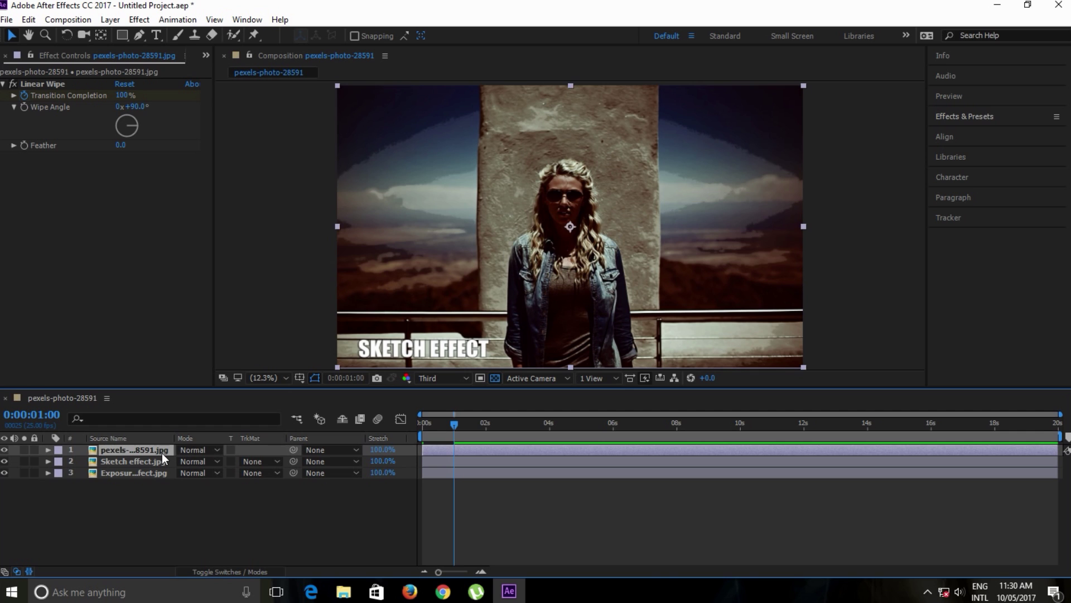
key(u)
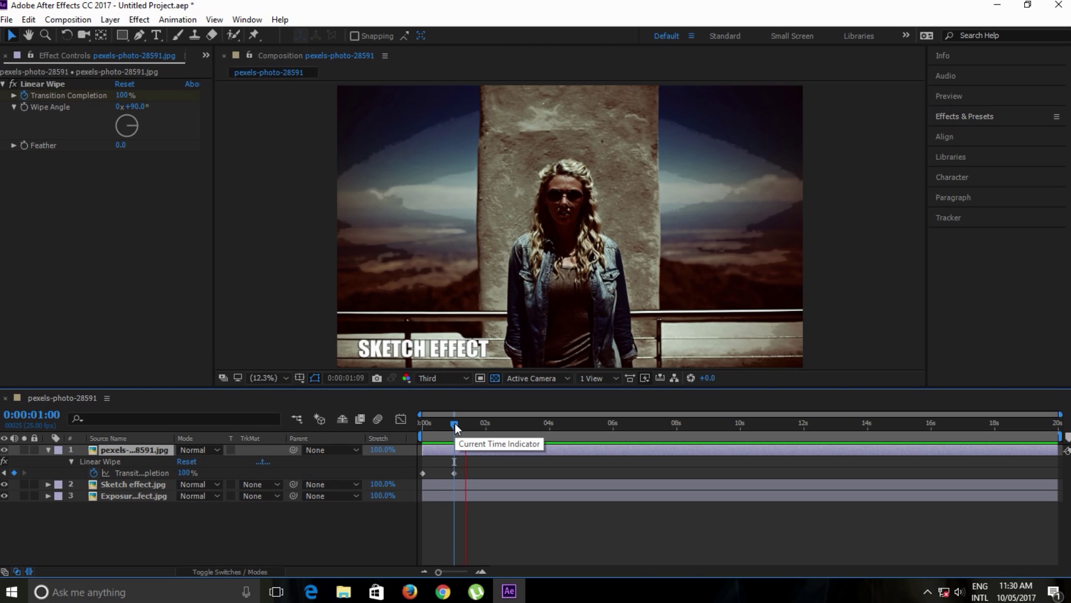
Apply a Linear Wipe to the Sketch effect layer
click(121, 484)
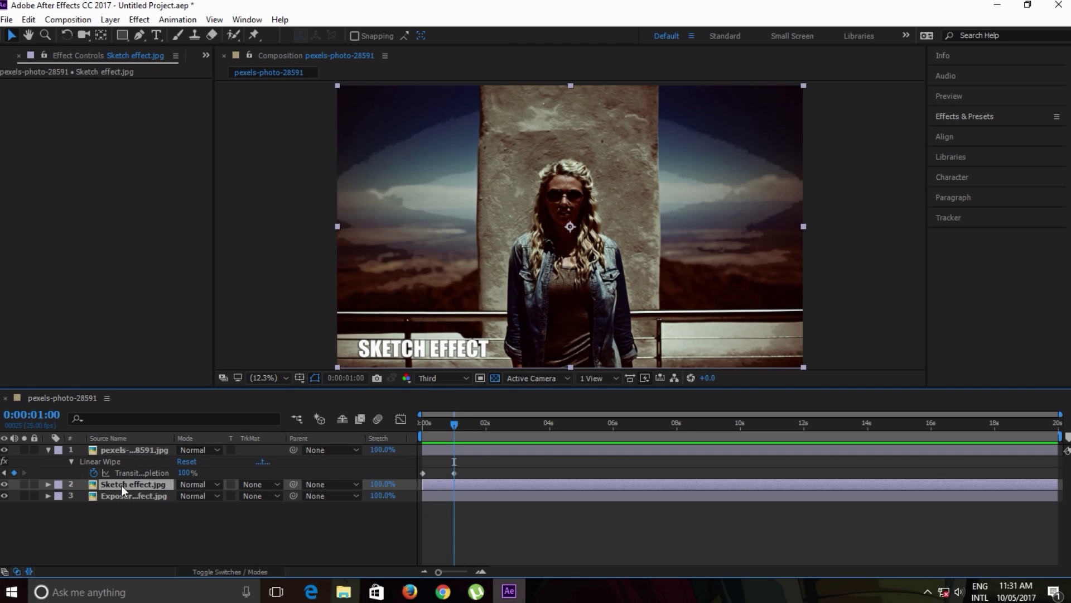
click(138, 21)
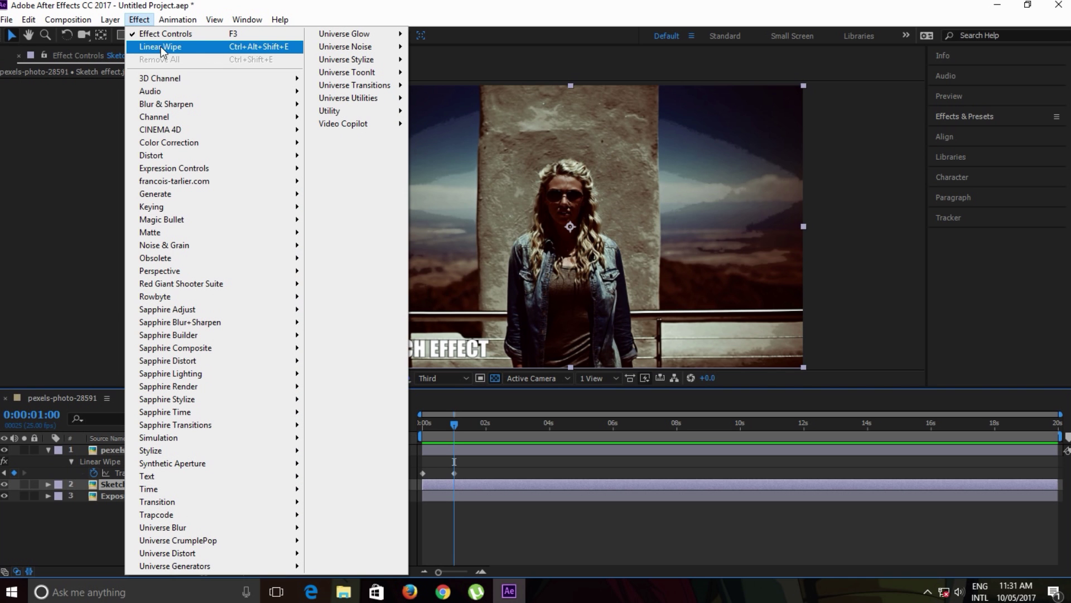
click(194, 50)
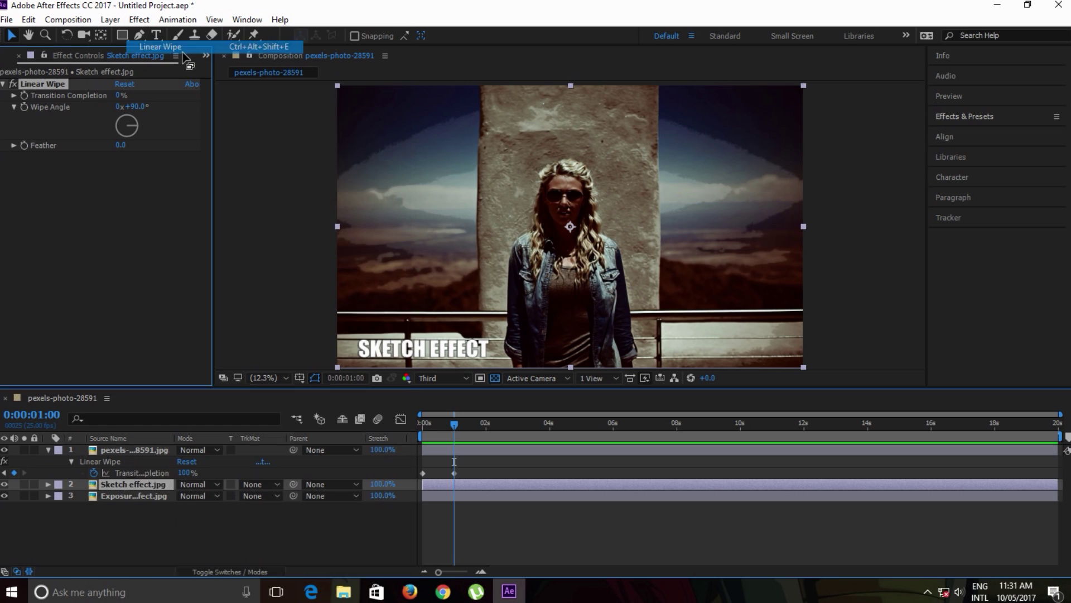
click(141, 484)
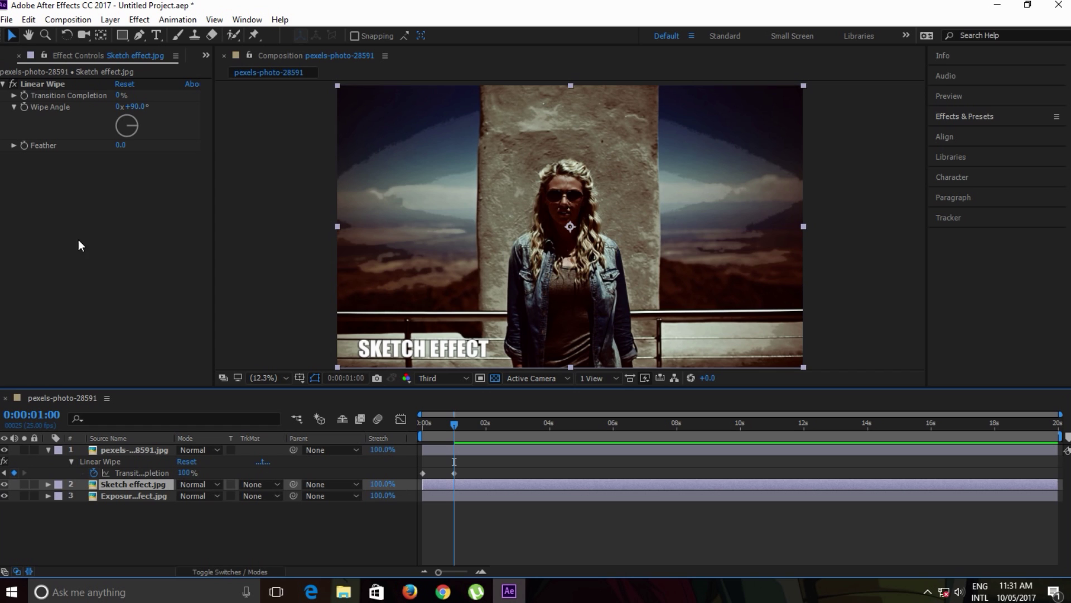
click(21, 88)
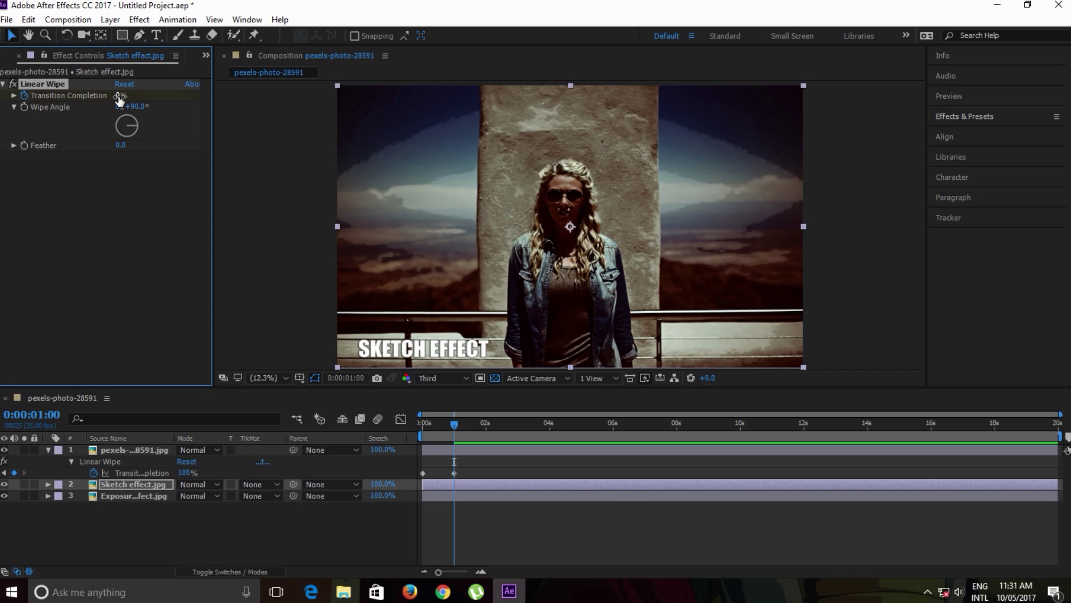
Set the Sketch wipe to 100% completion at 2 seconds, show its keyframes, and preview playback
click(39, 414)
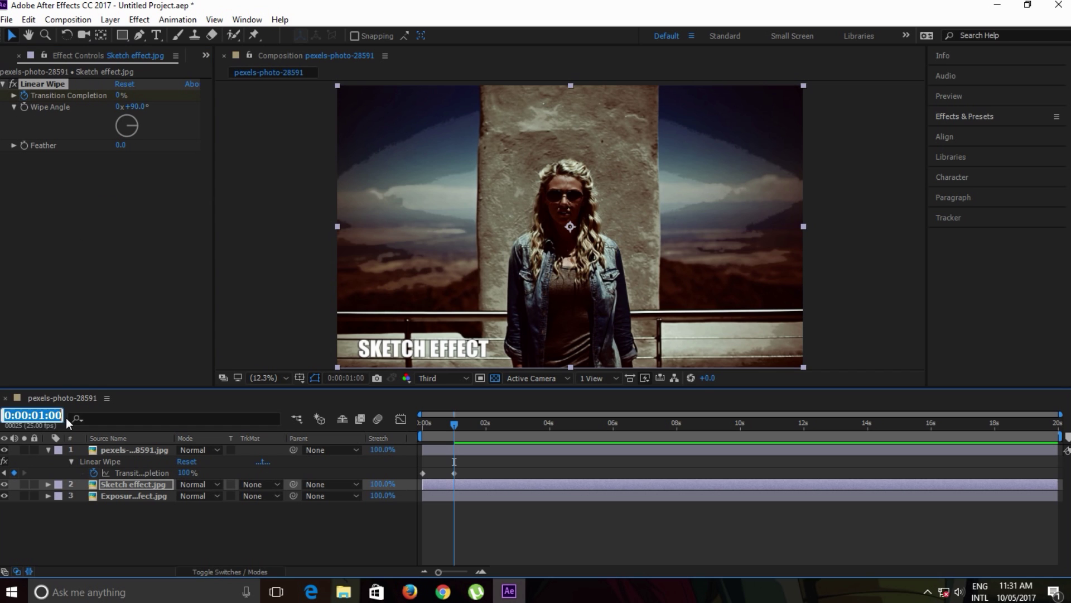
text(2)
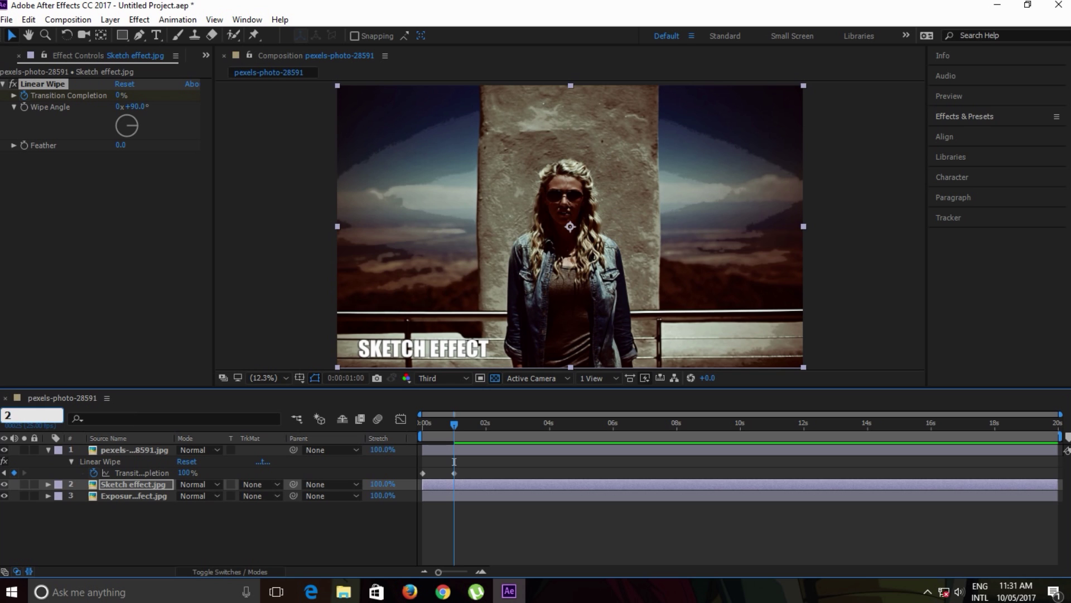
key(Return)
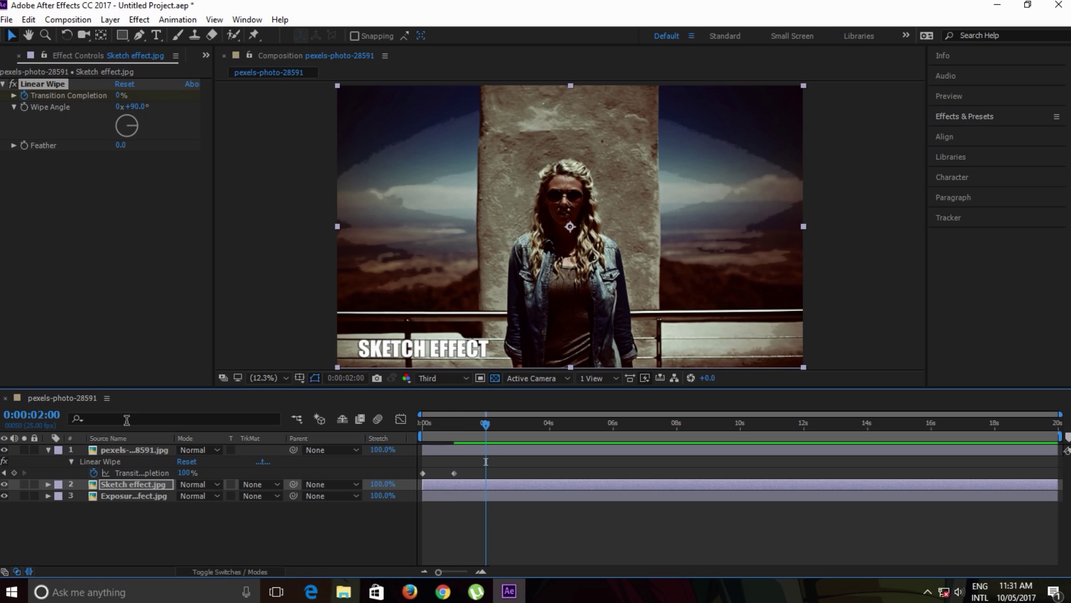
drag(121, 96, 334, 95)
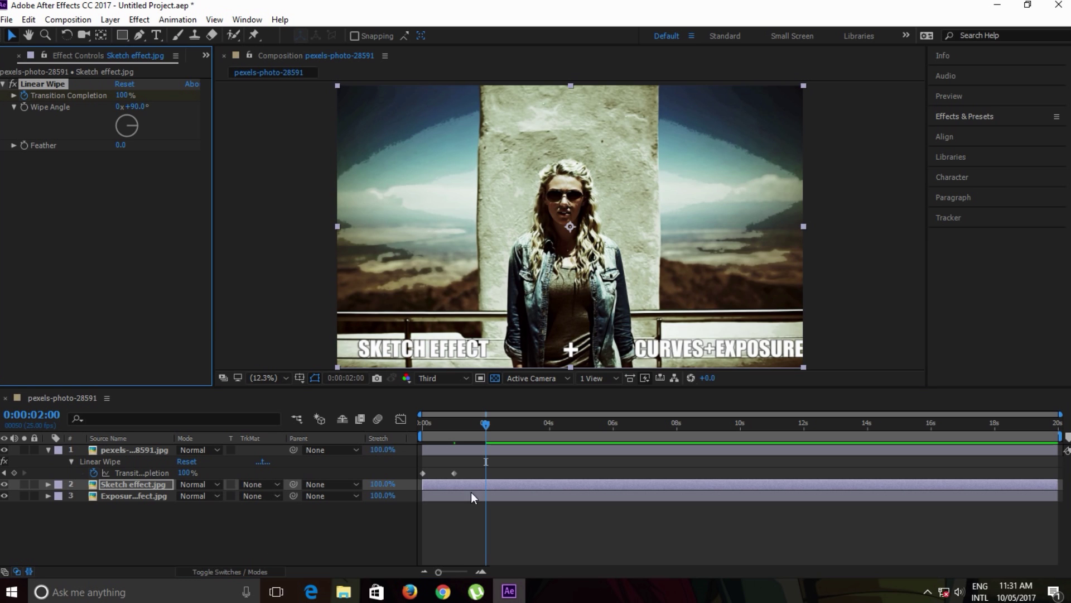
click(137, 495)
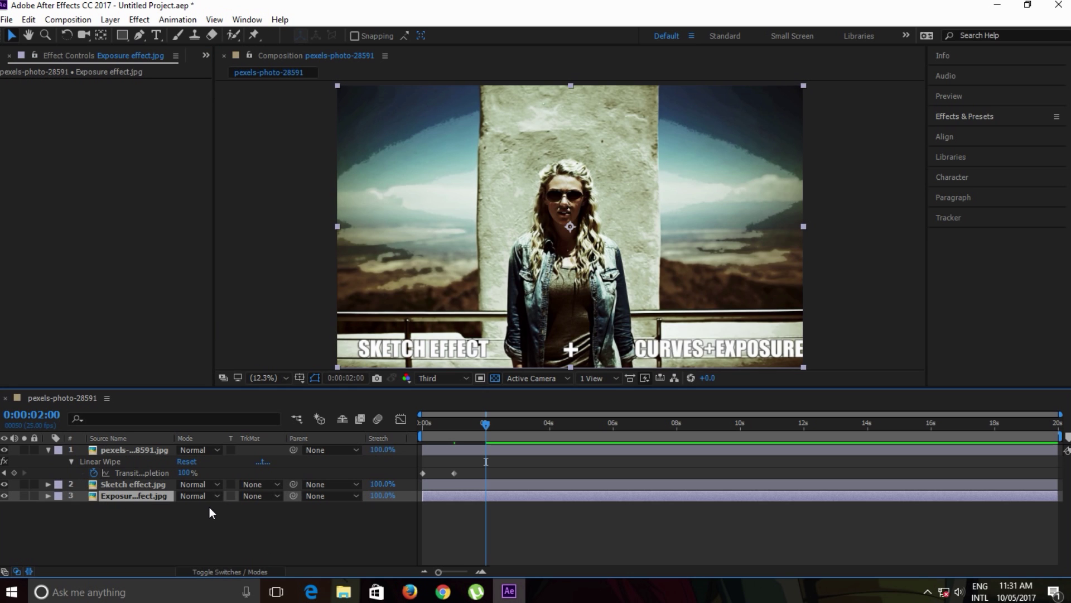
click(118, 483)
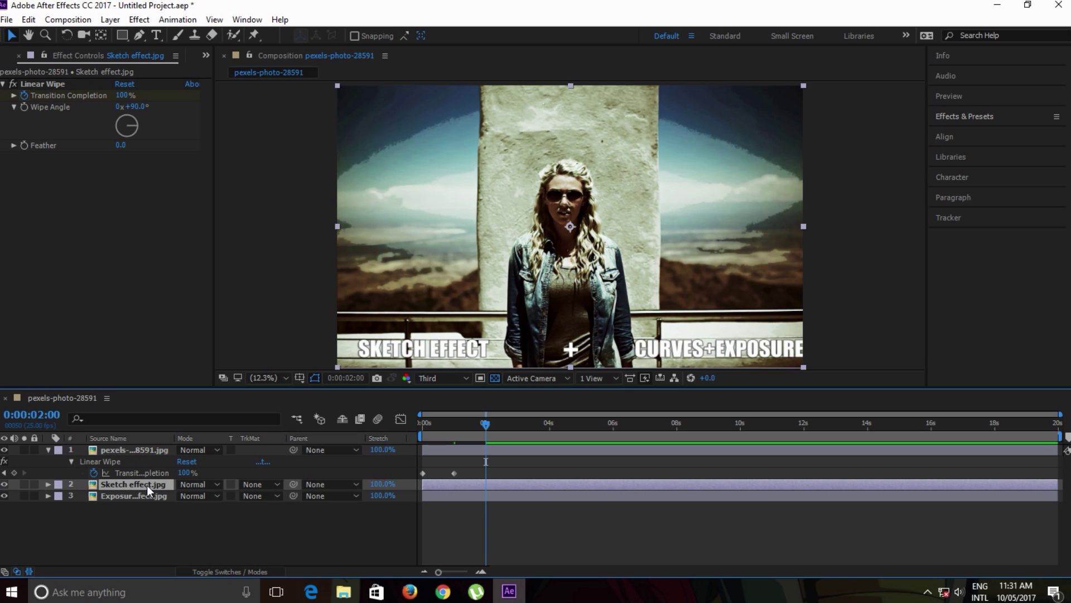
key(u)
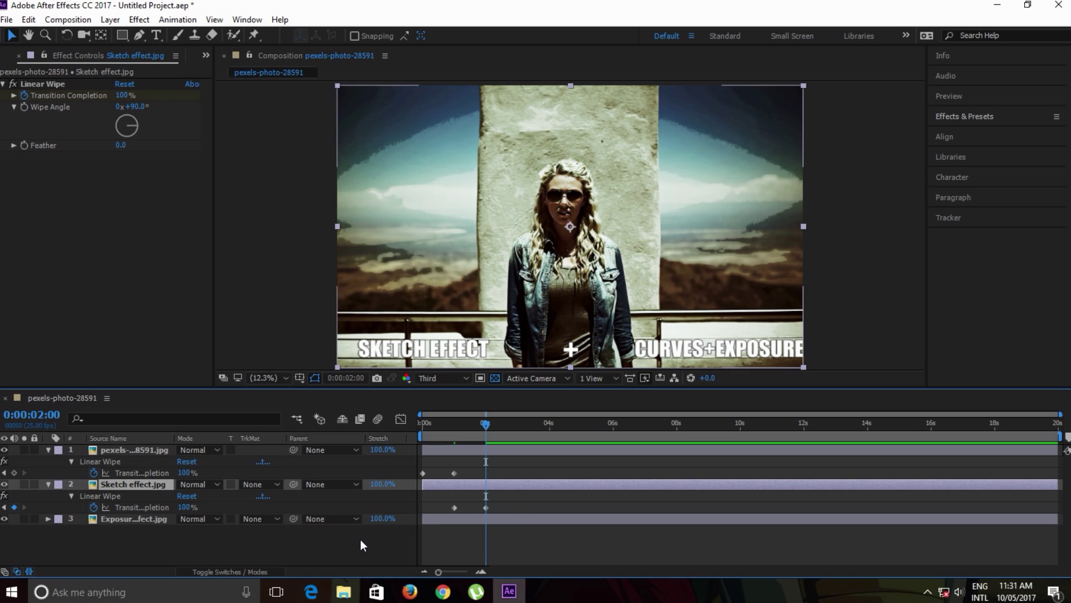
key(space)
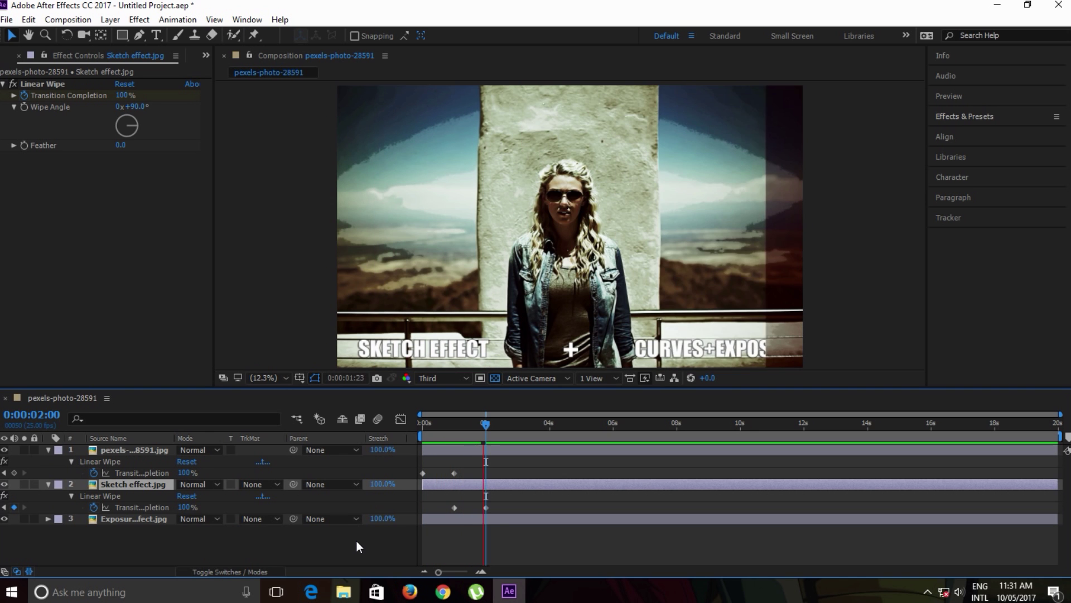
key(space)
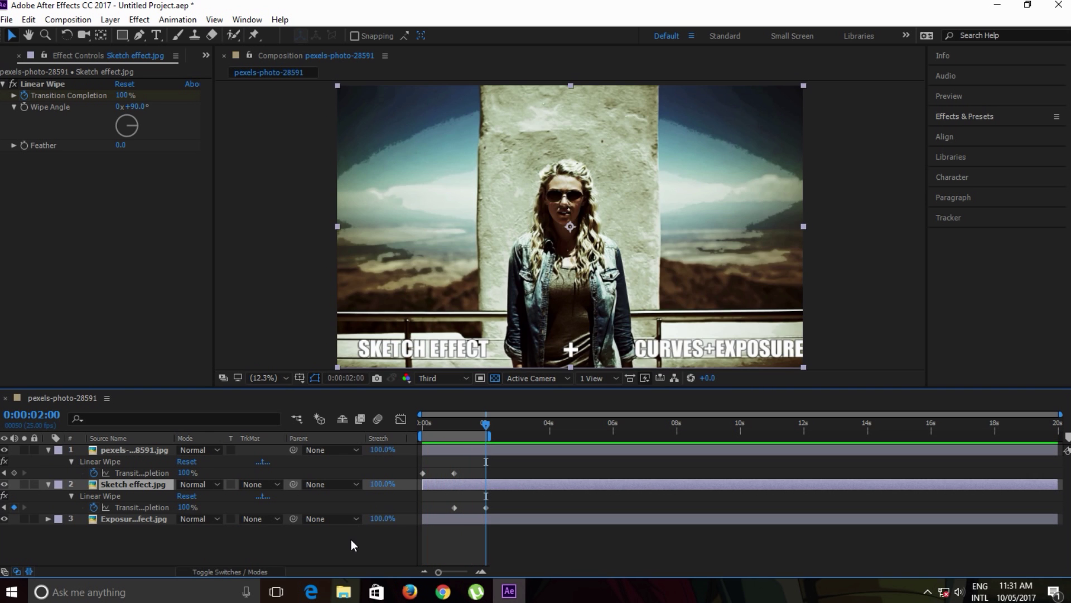
click(259, 544)
Set the top photo's Linear Wipe angle to 124°
click(47, 483)
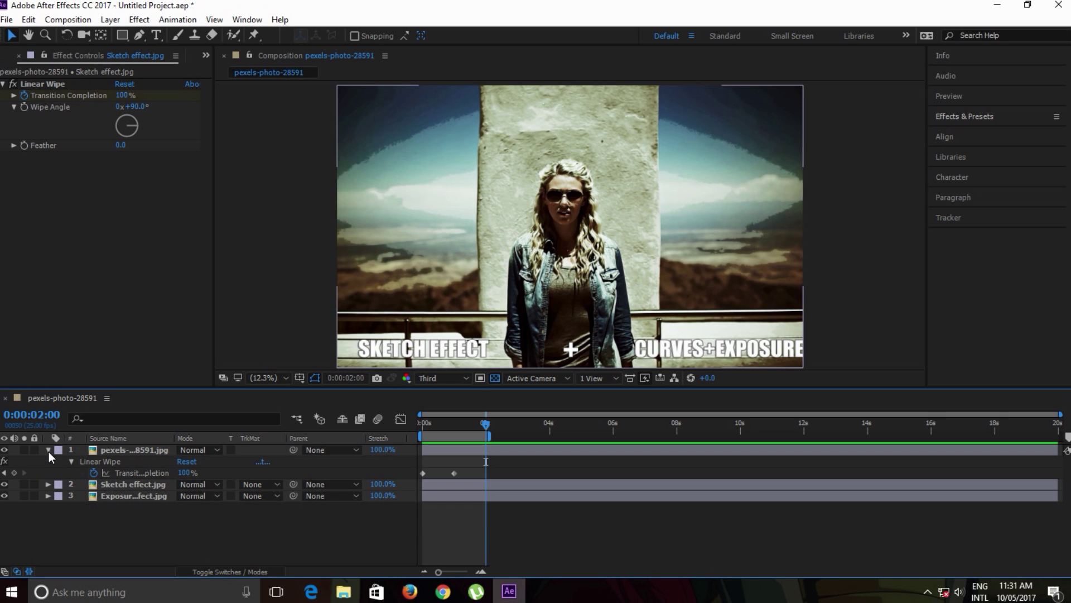
click(48, 450)
click(126, 452)
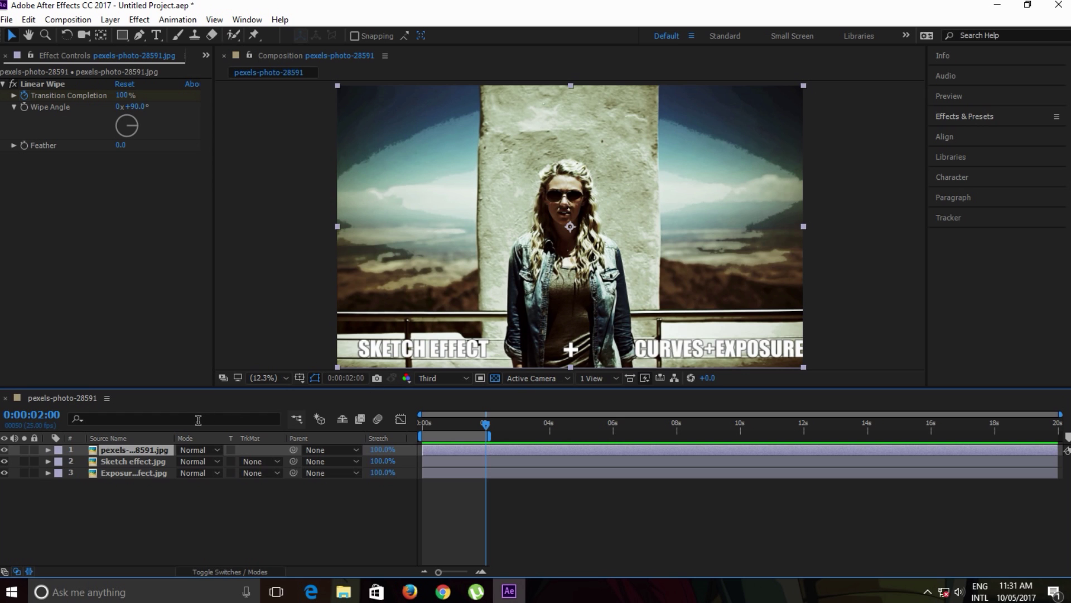
key(u)
click(135, 107)
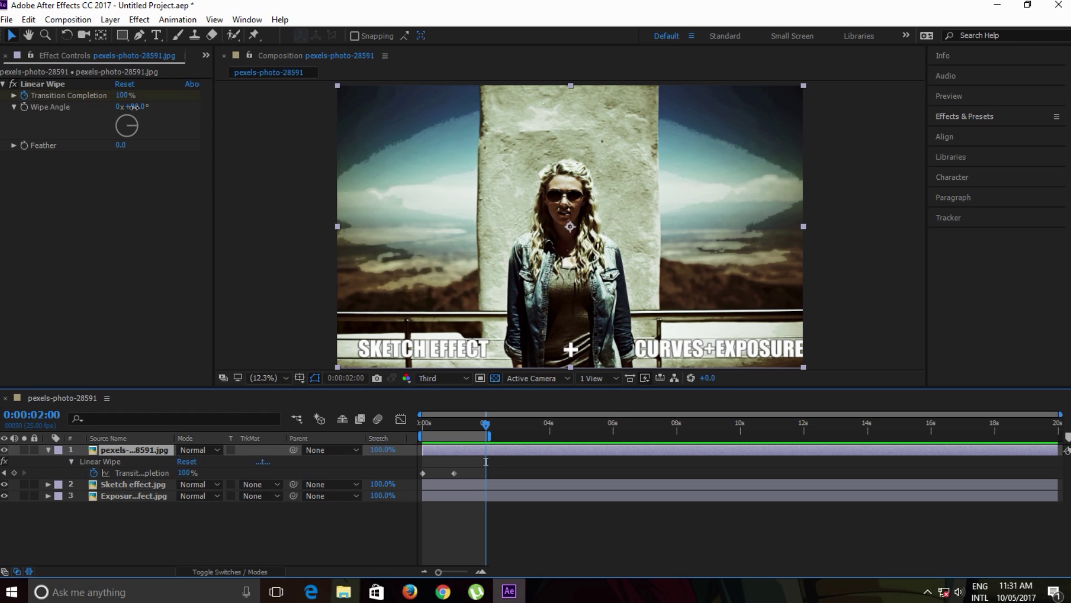
text(124)
key(Return)
Feather the wipe edge to about 59 and scrub the timeline to check the angled wipe
click(423, 425)
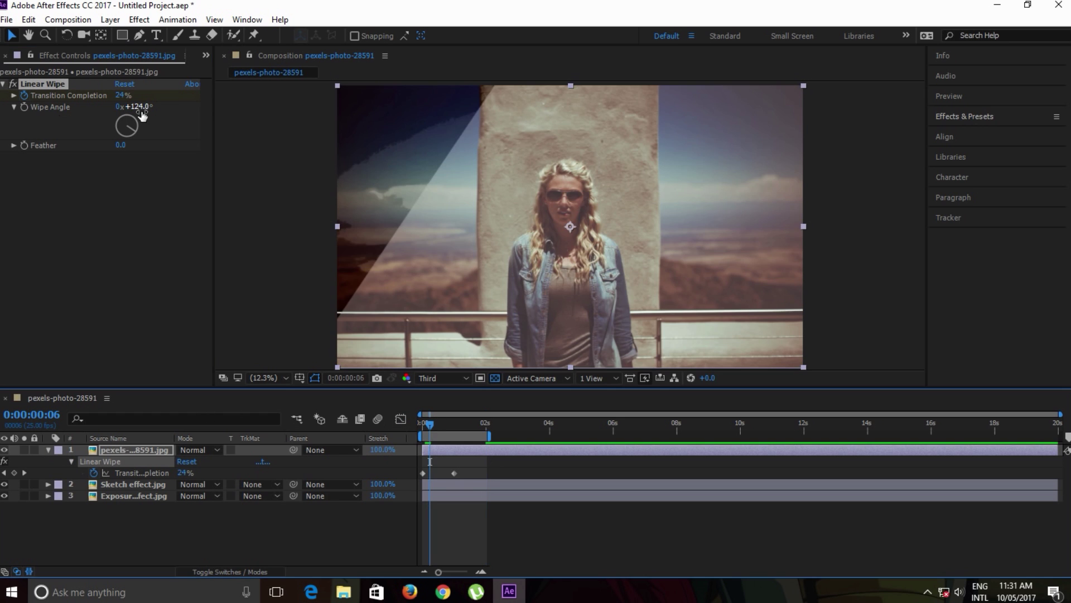
drag(424, 426, 441, 427)
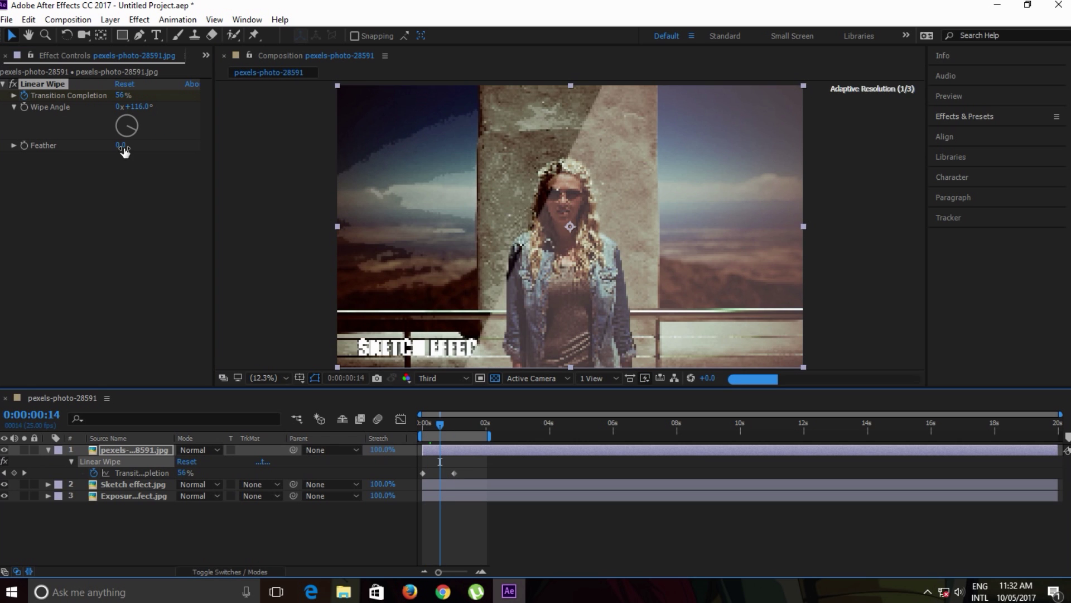
drag(121, 144, 135, 147)
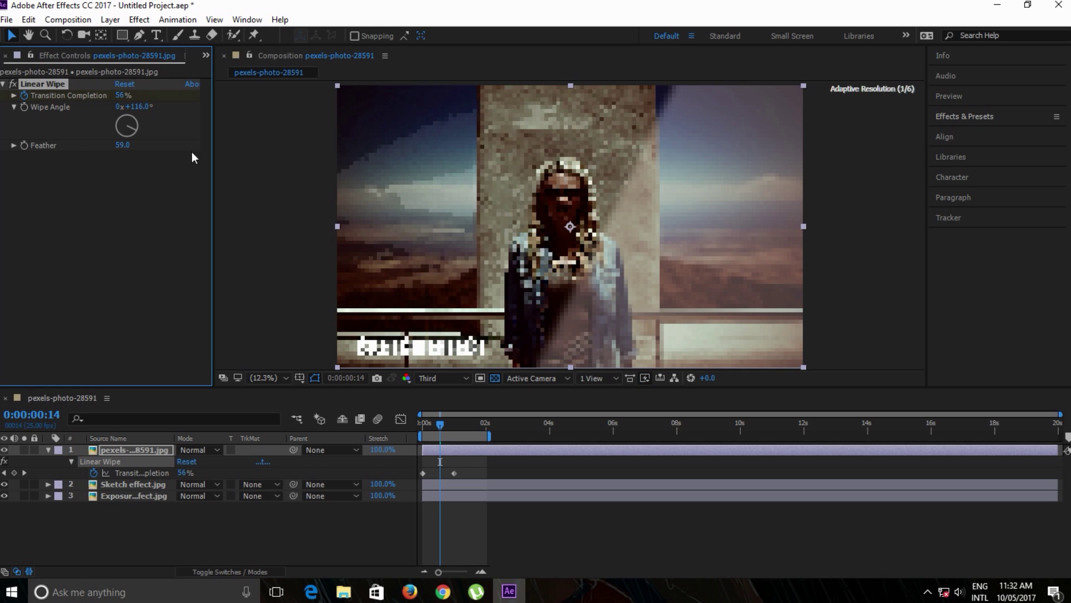
drag(440, 425, 470, 427)
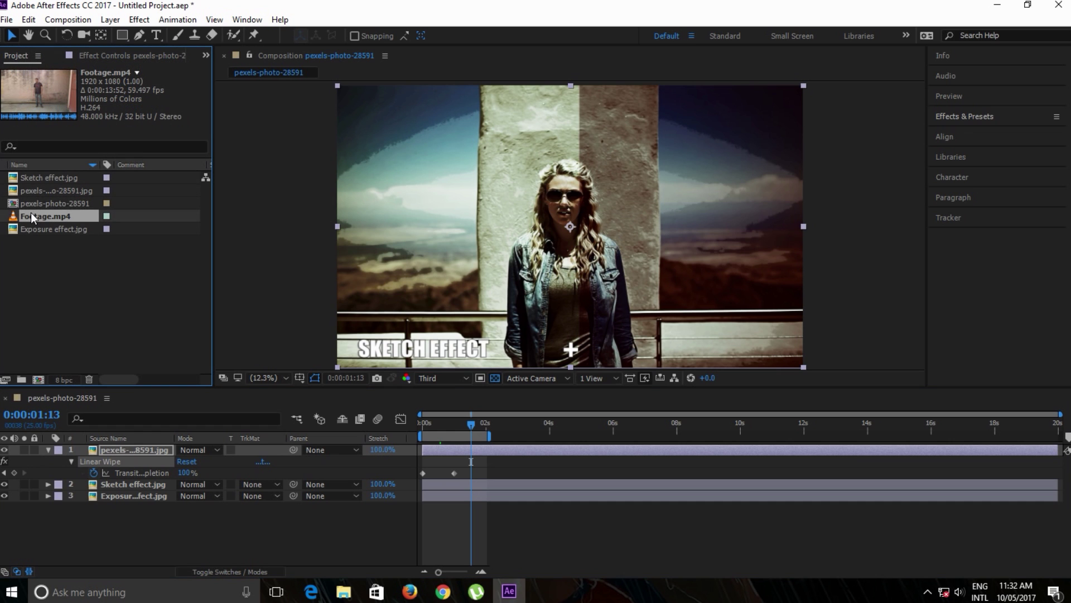
Create a composition from Footage.mp4 and apply Hue/Saturation to the clip
drag(31, 215, 42, 374)
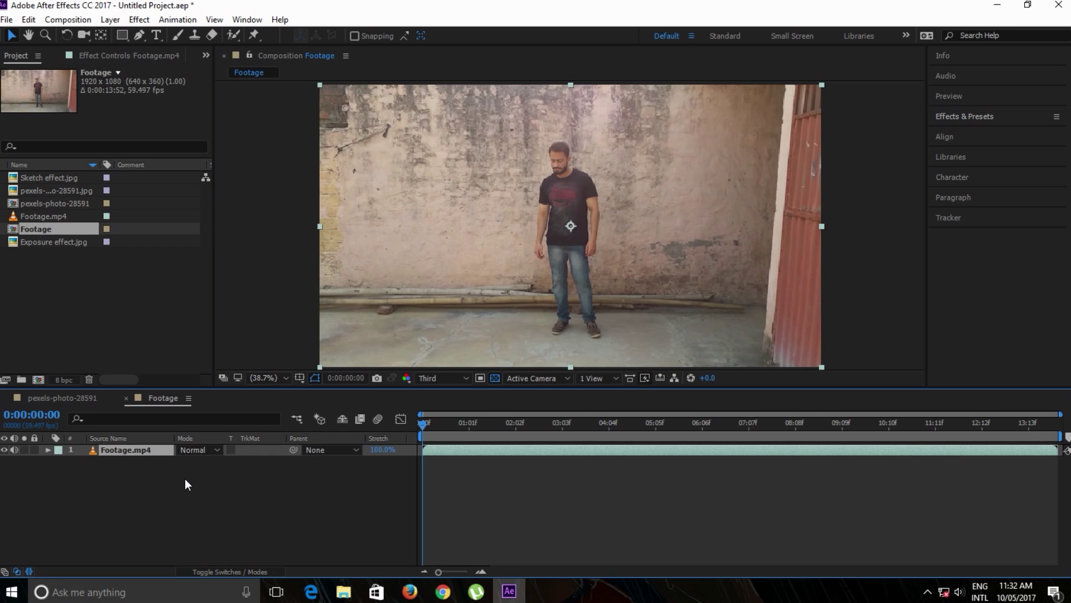
click(140, 20)
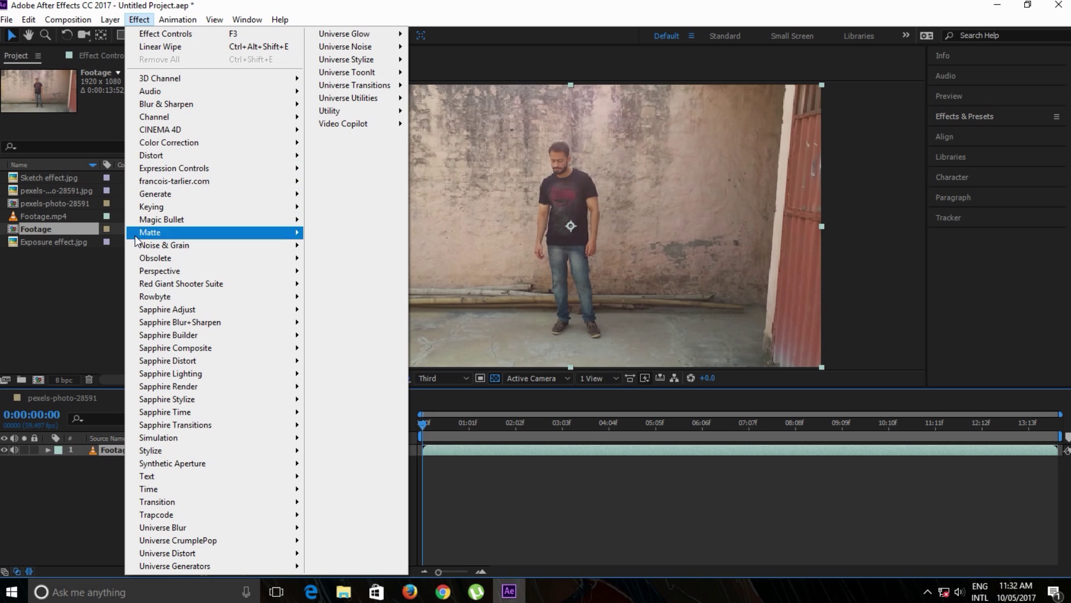
mouse_move(196, 142)
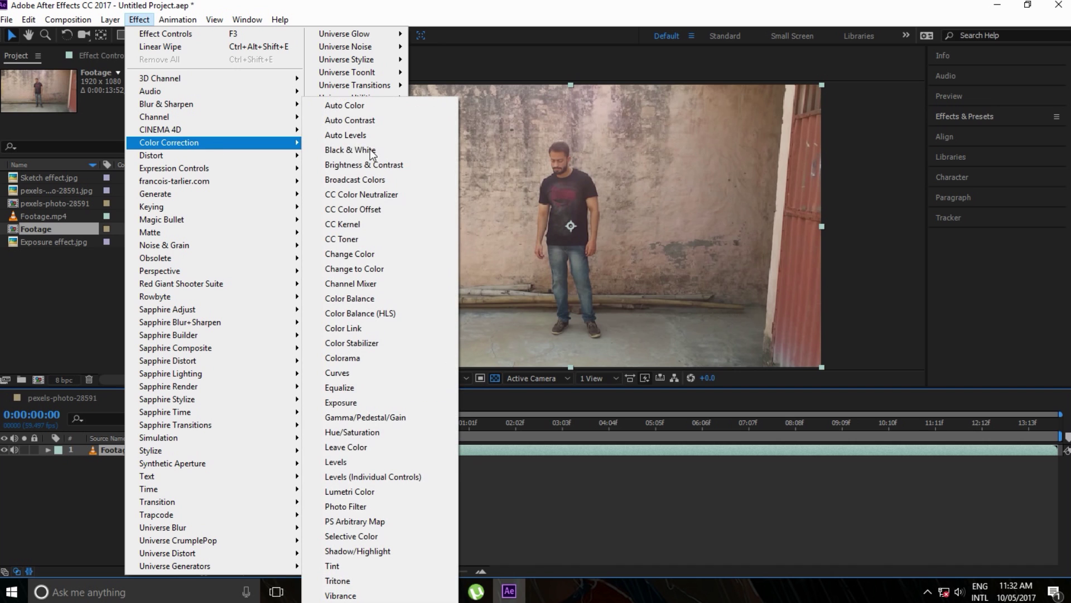
click(361, 432)
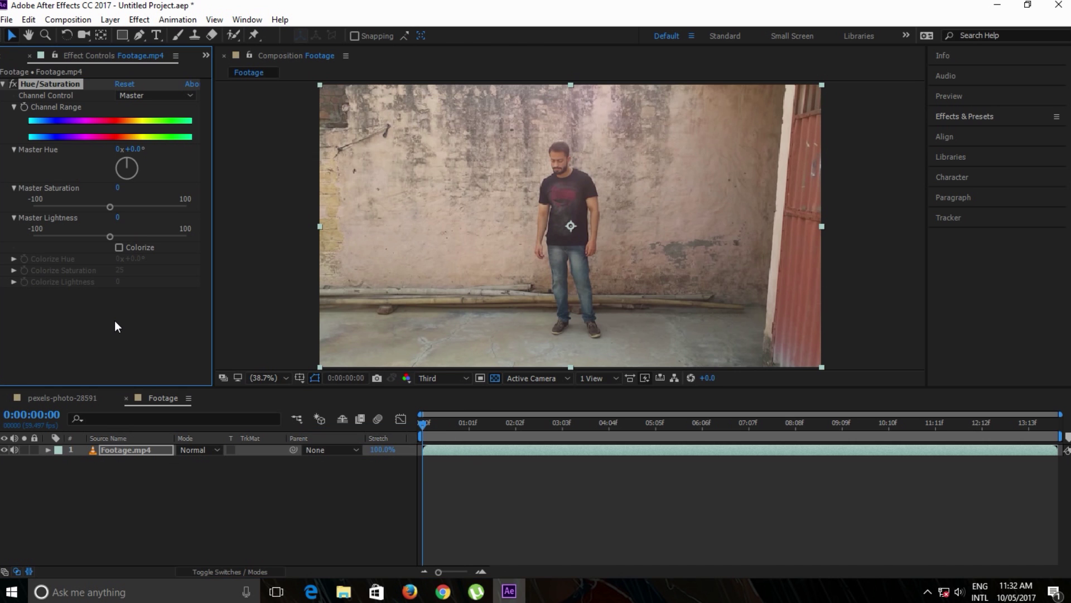
Colorize the clip pink at hue −19° and duplicate the tinted layer
click(119, 247)
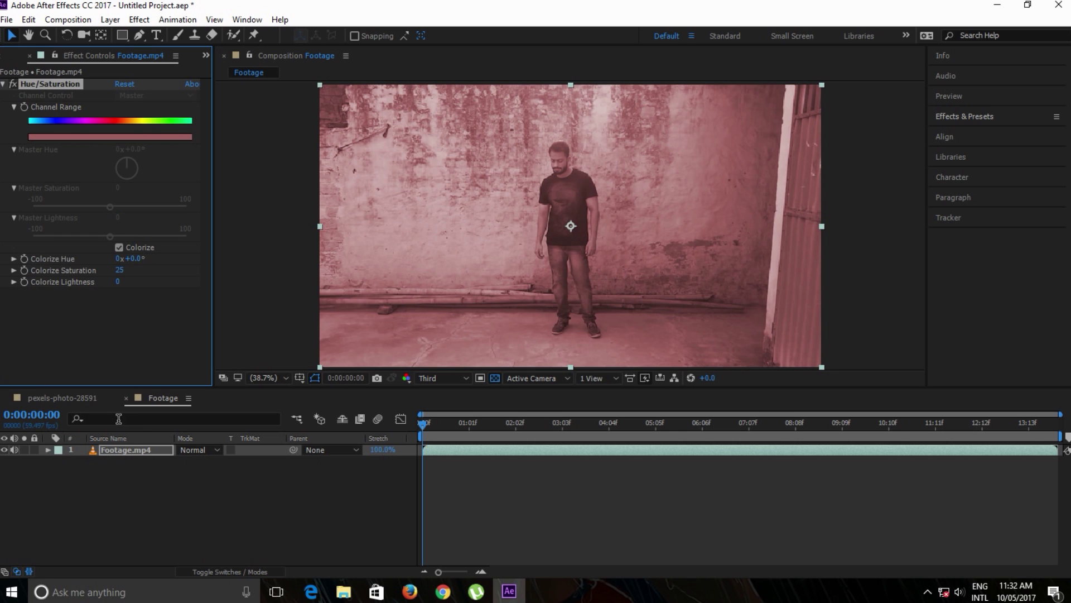
drag(139, 263, 129, 264)
click(139, 449)
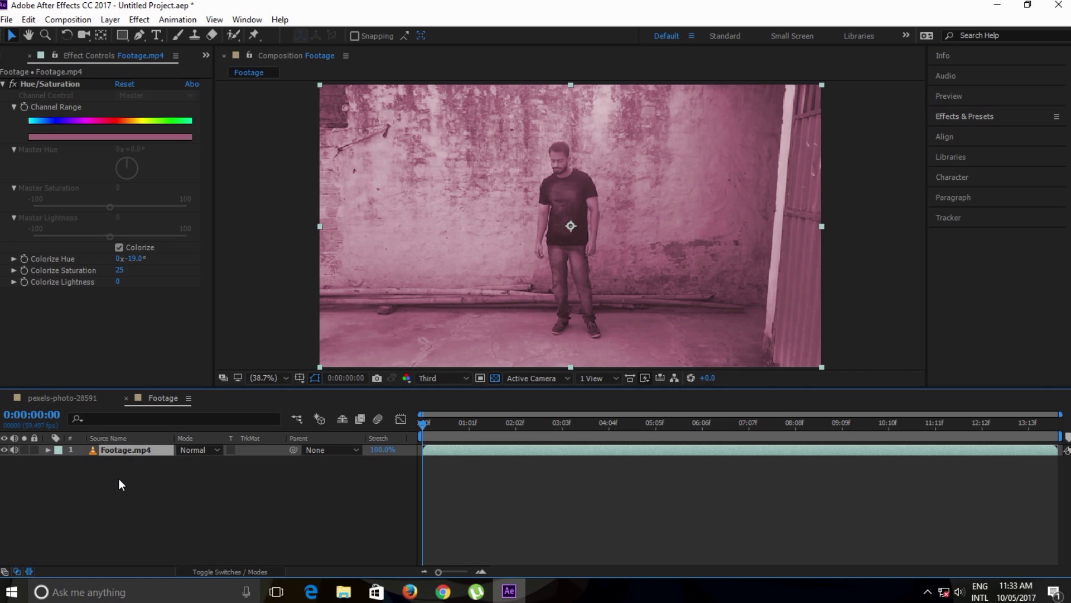
key(ctrl+d)
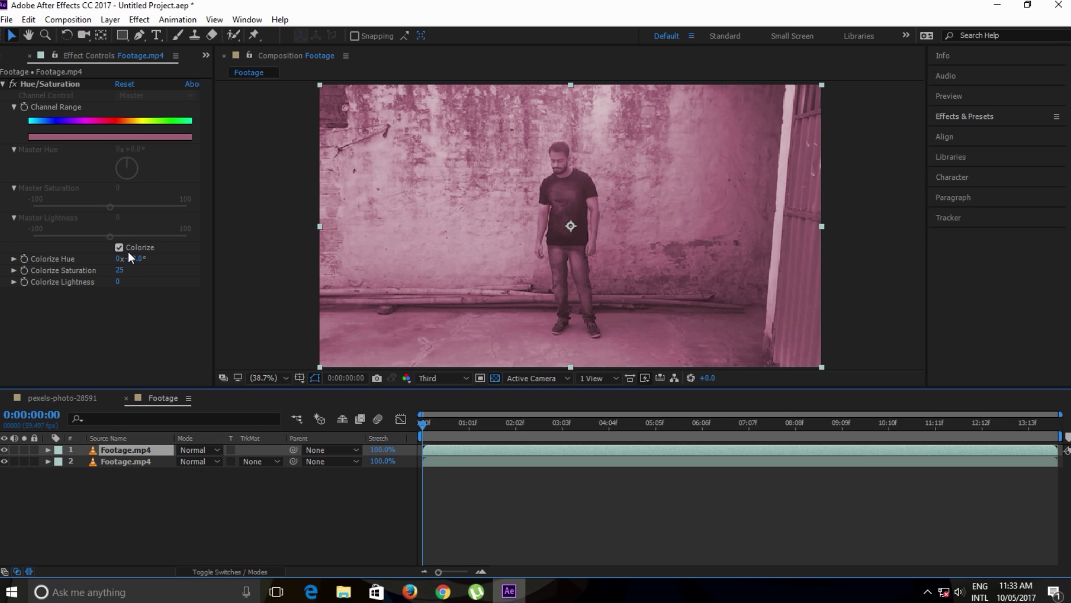
drag(139, 258, 116, 267)
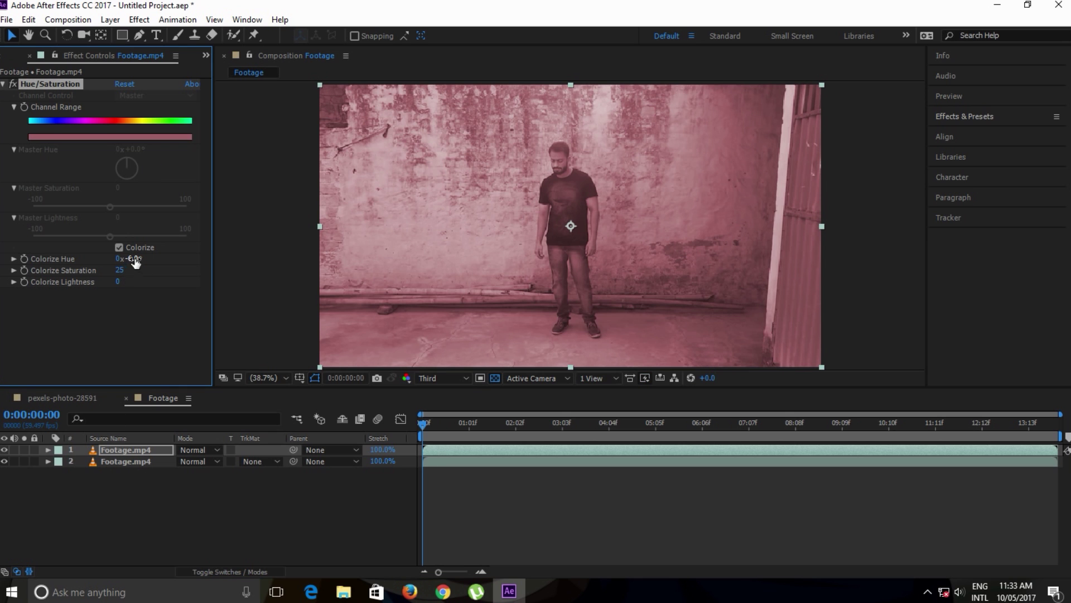
click(123, 451)
key(ctrl+d)
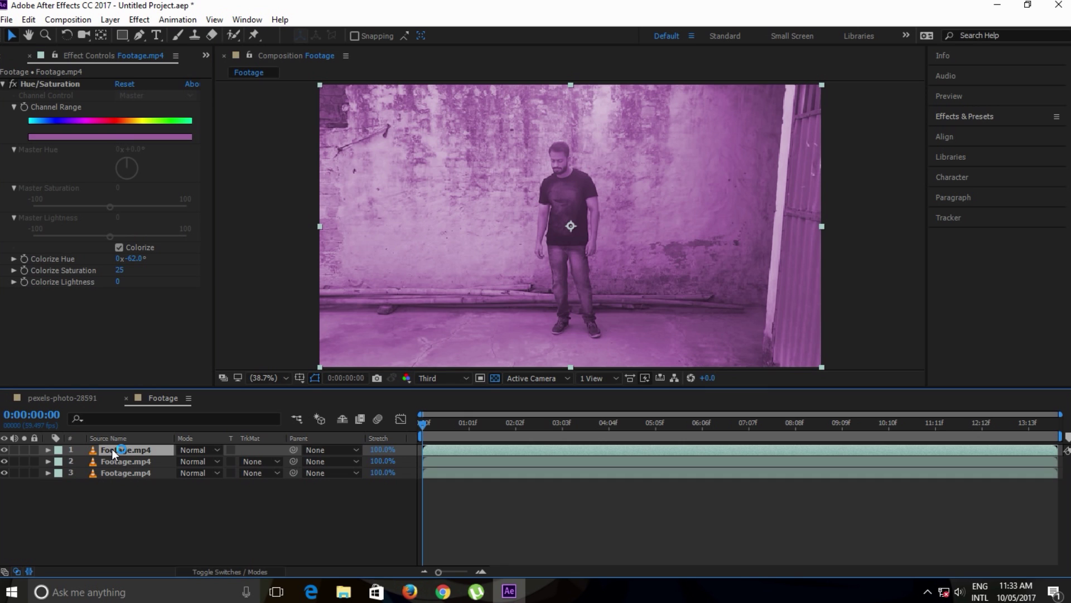
click(44, 85)
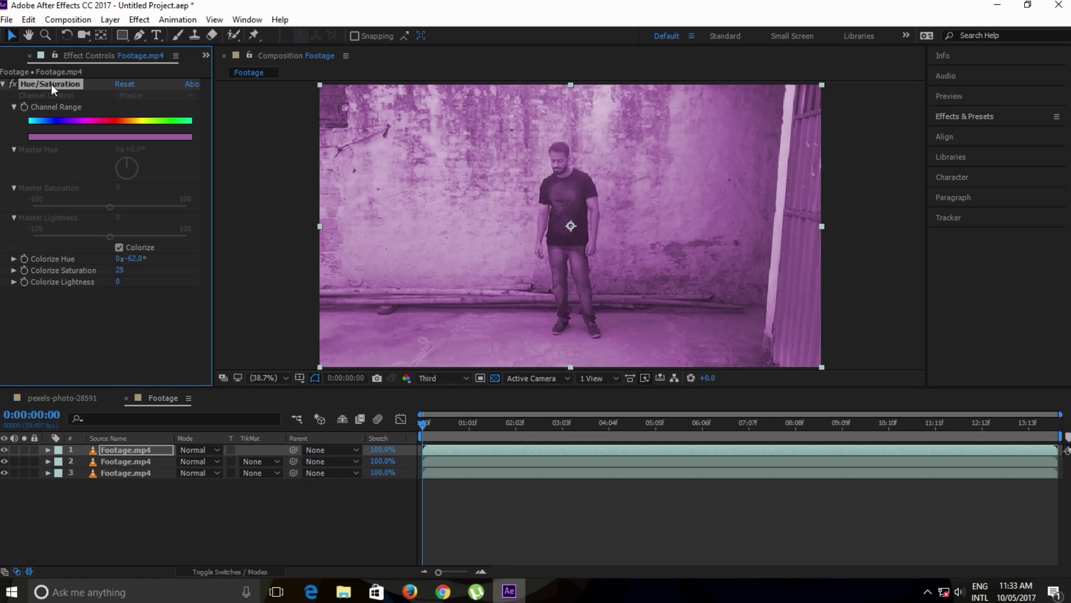
key(Delete)
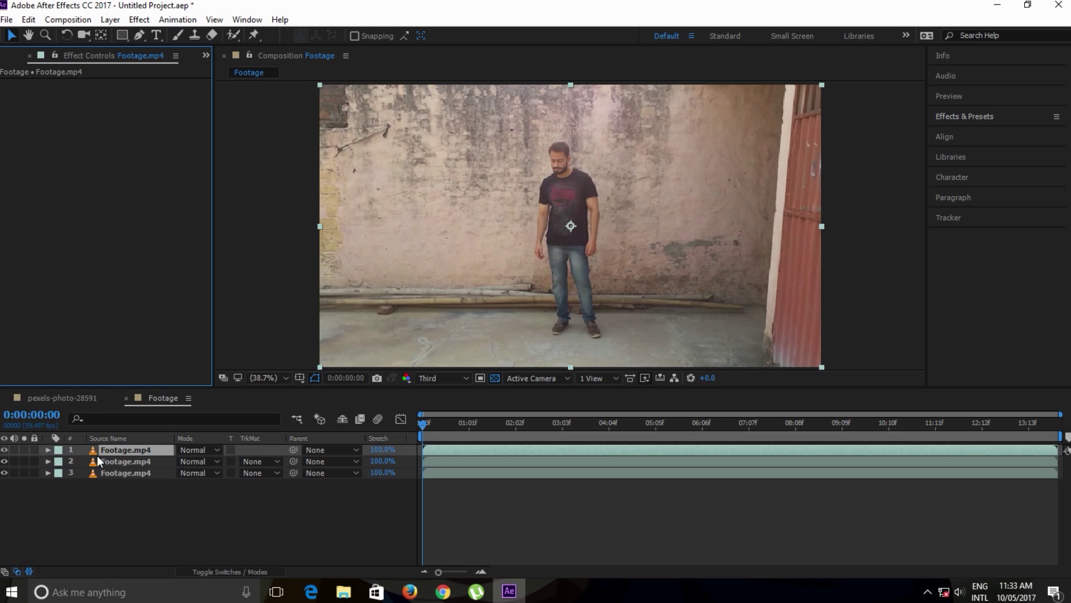
click(5, 450)
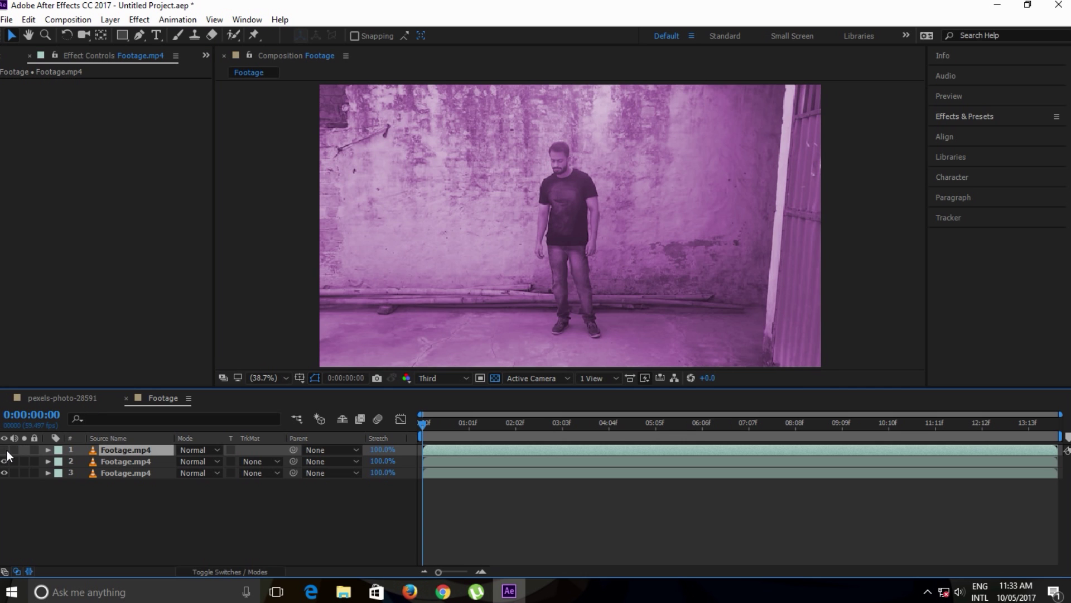
click(123, 463)
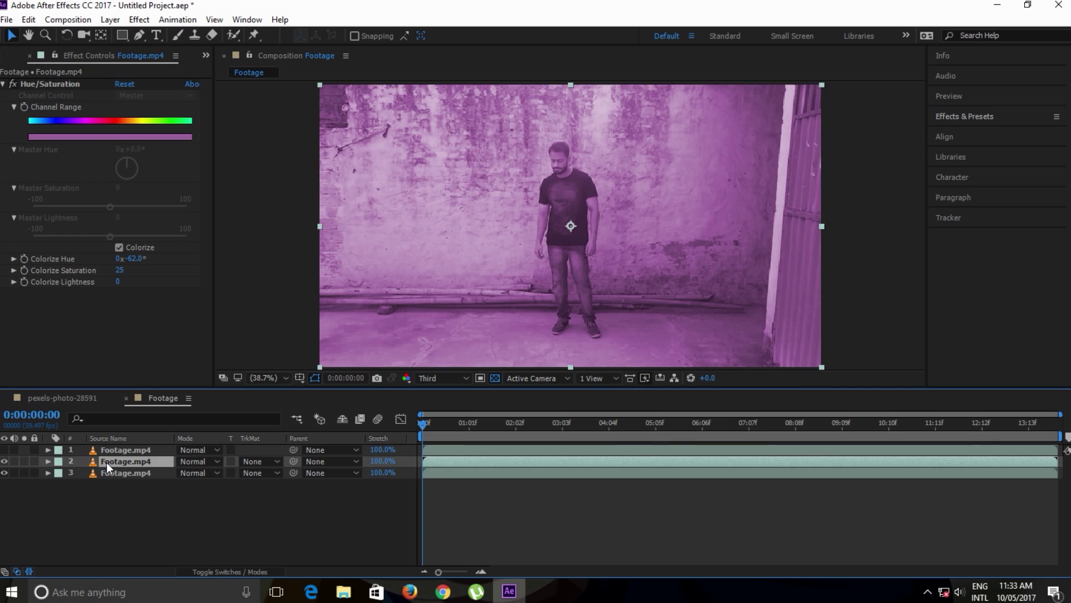
click(5, 450)
click(5, 450)
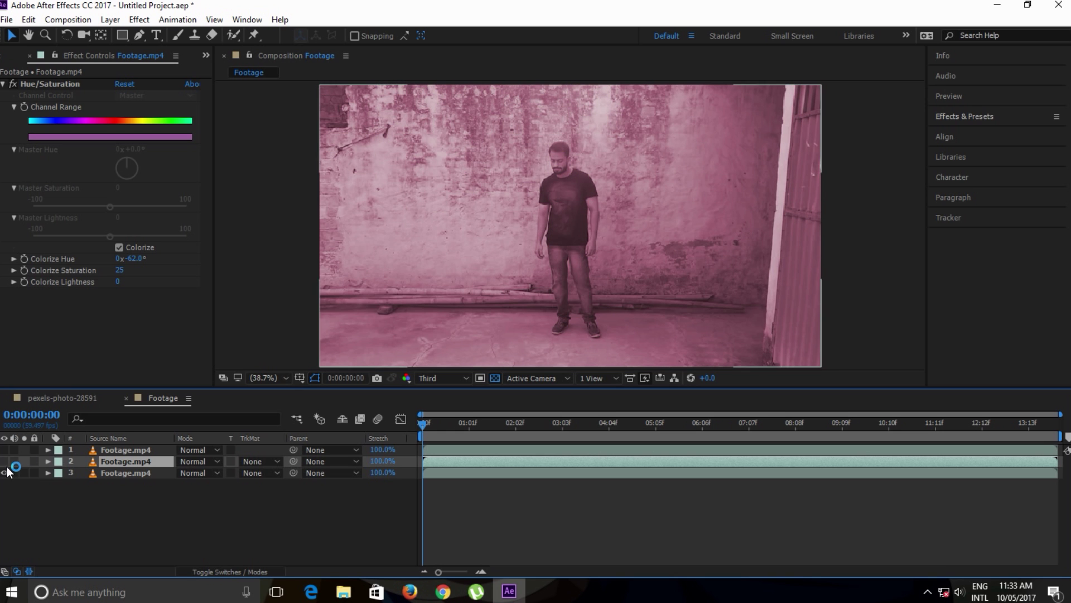
click(4, 449)
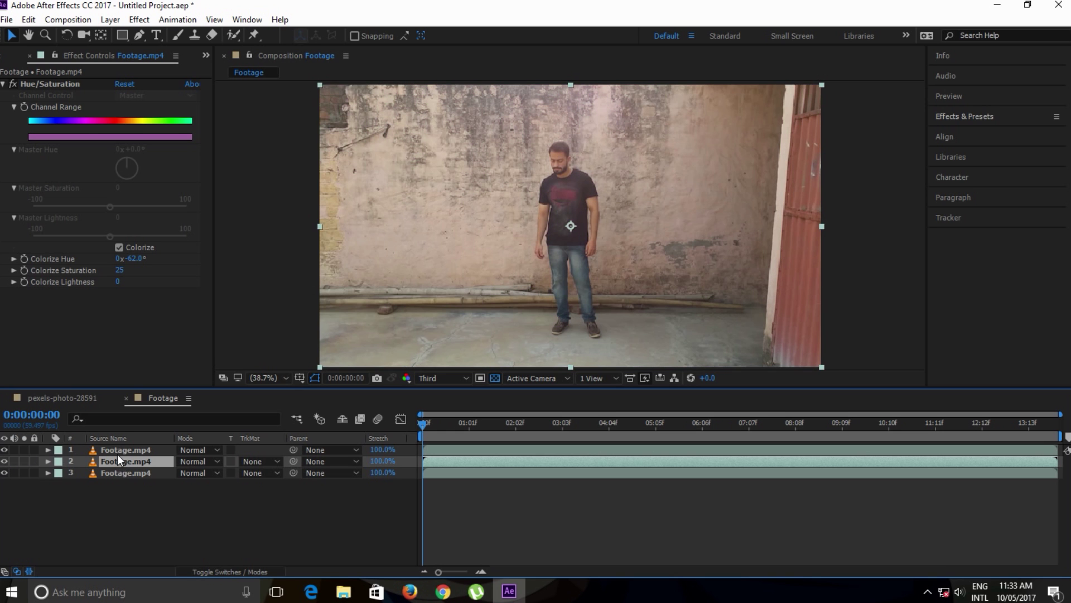
click(117, 451)
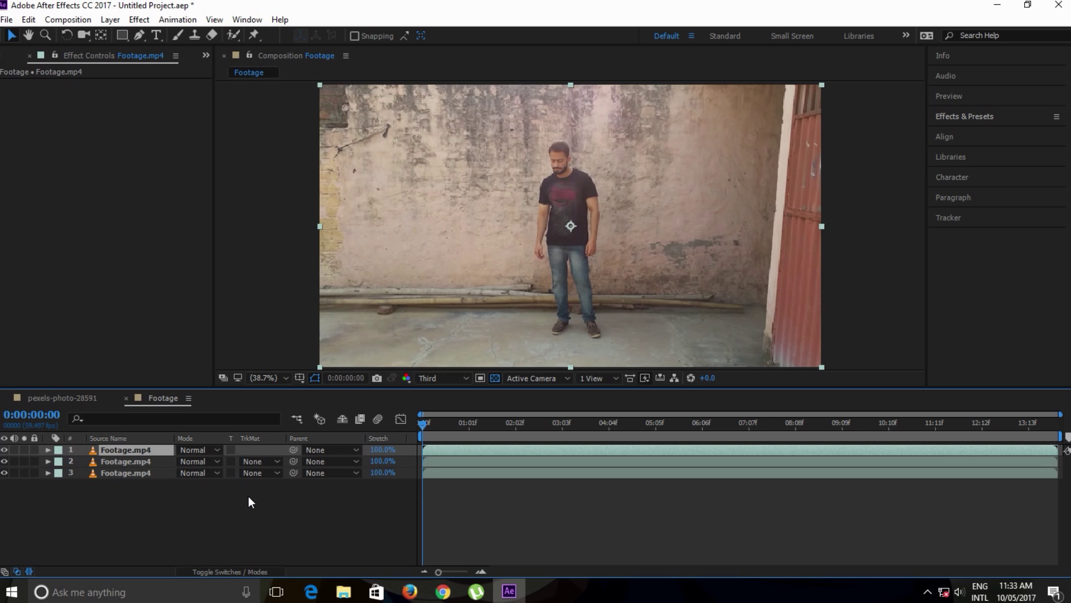
Add a full-frame rectangle mask to the top footage layer and reveal its properties
click(122, 35)
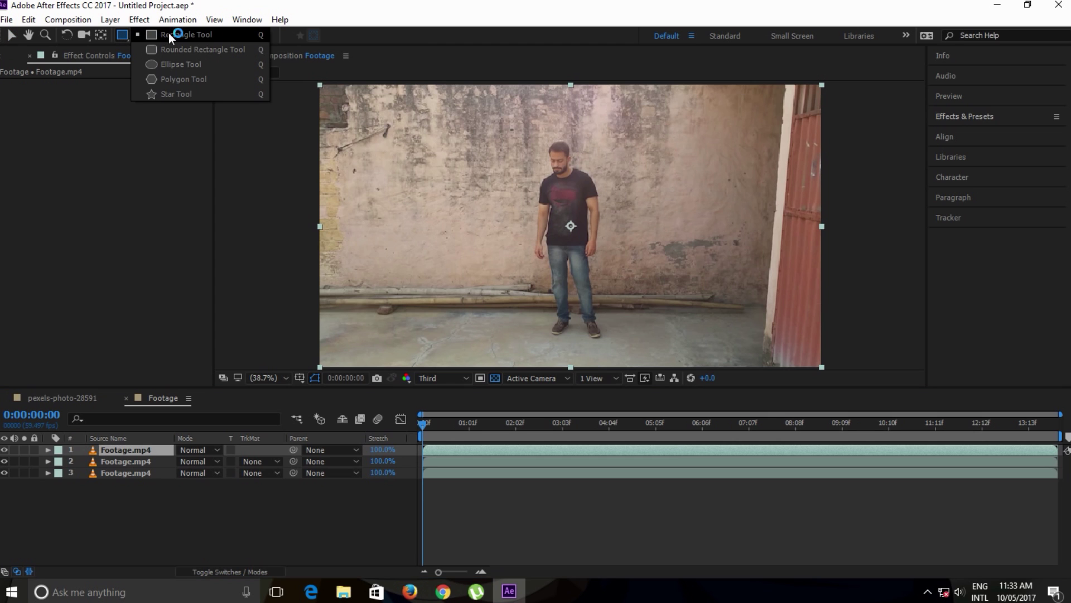
click(207, 35)
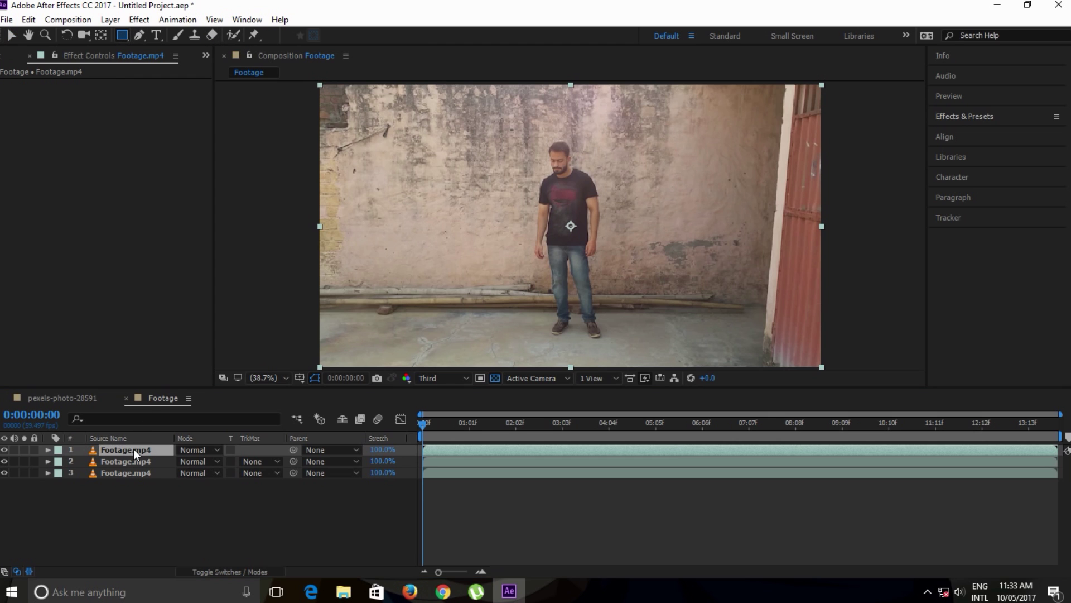
double_click(122, 35)
key(v)
key(comma)
key(comma)
key(comma)
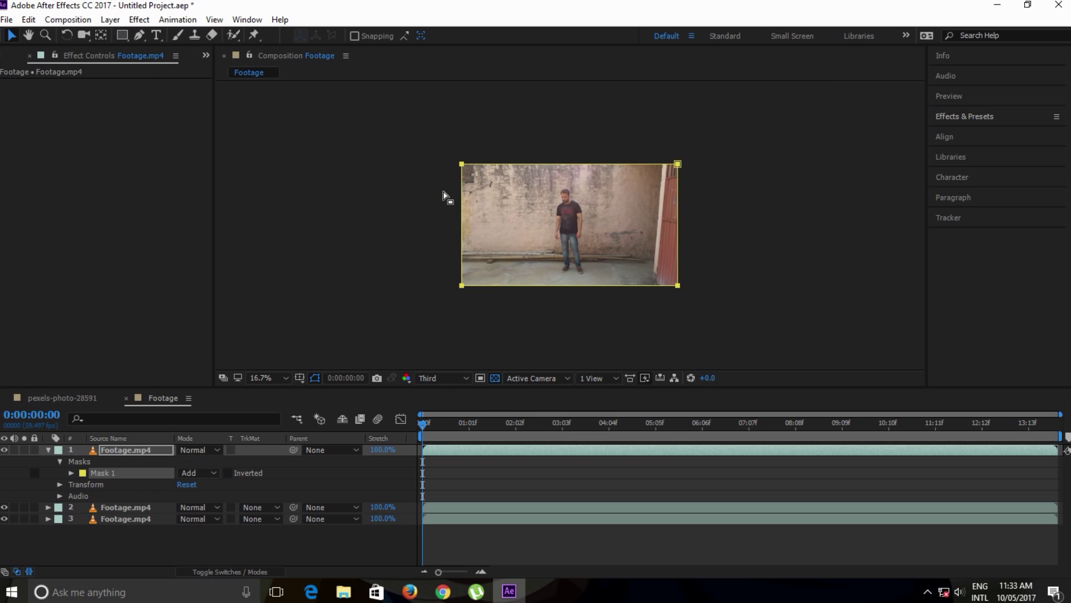
click(71, 472)
Keyframe the mask path at 0:00:00:58, invert it, and slide it off-frame left at frame 0
key(alt+shift+j)
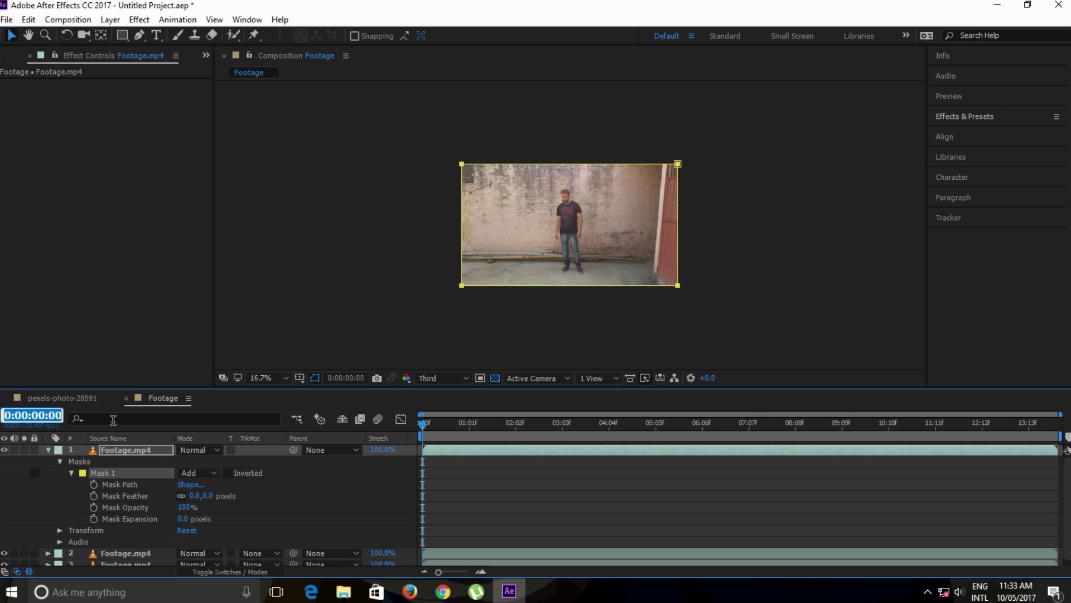
text(1)
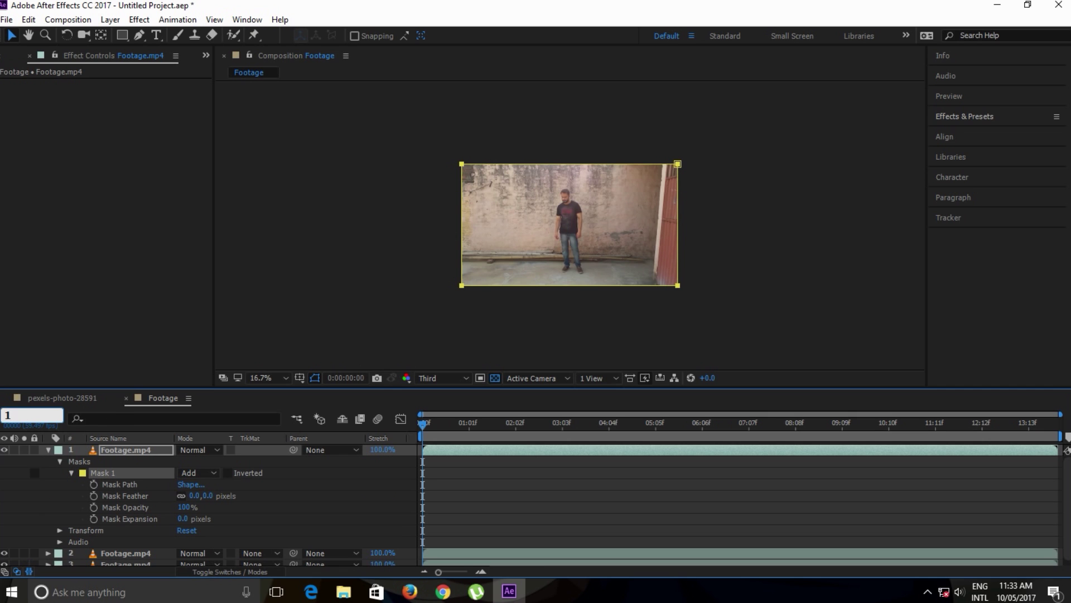
key(Return)
click(94, 485)
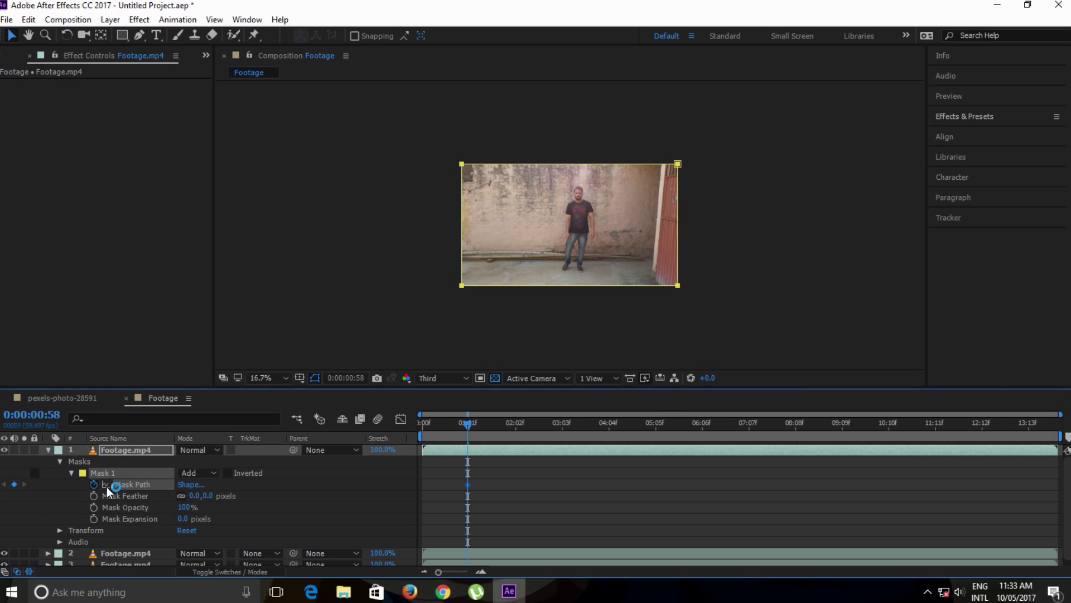
click(228, 473)
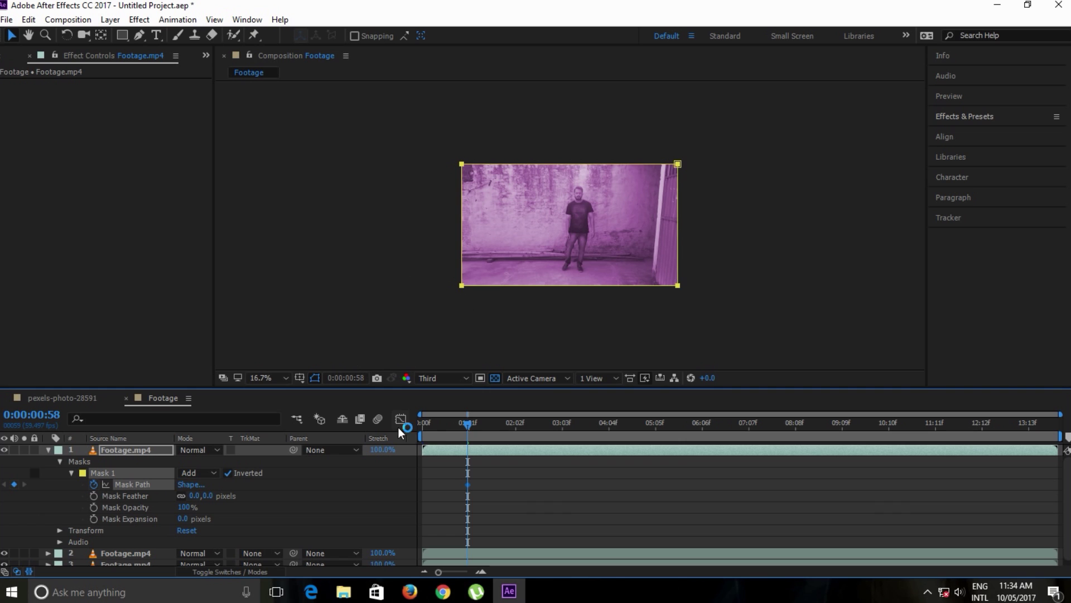
key(Home)
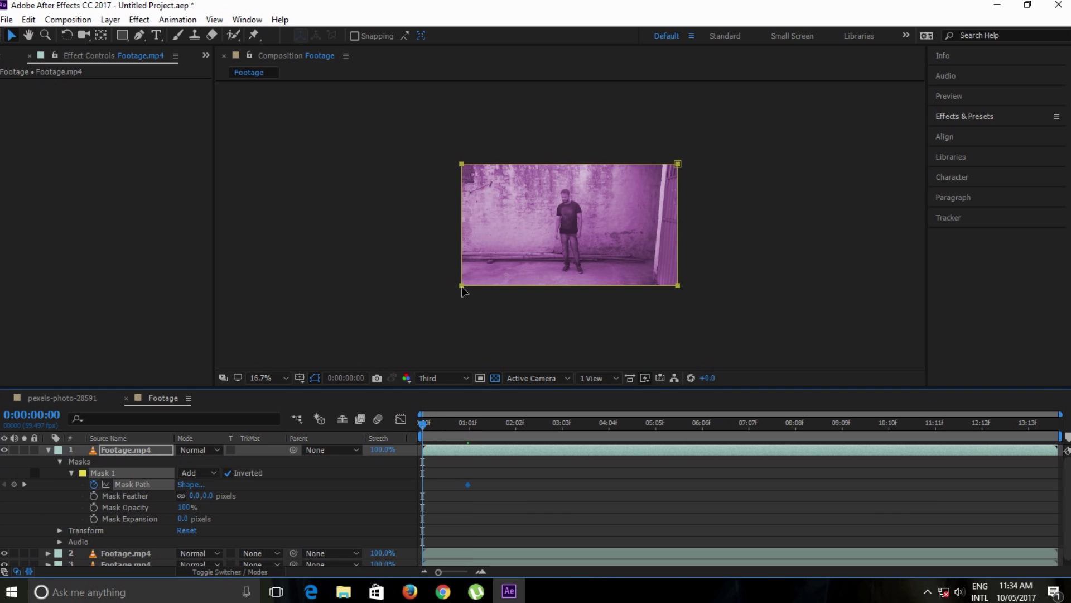
click(462, 288)
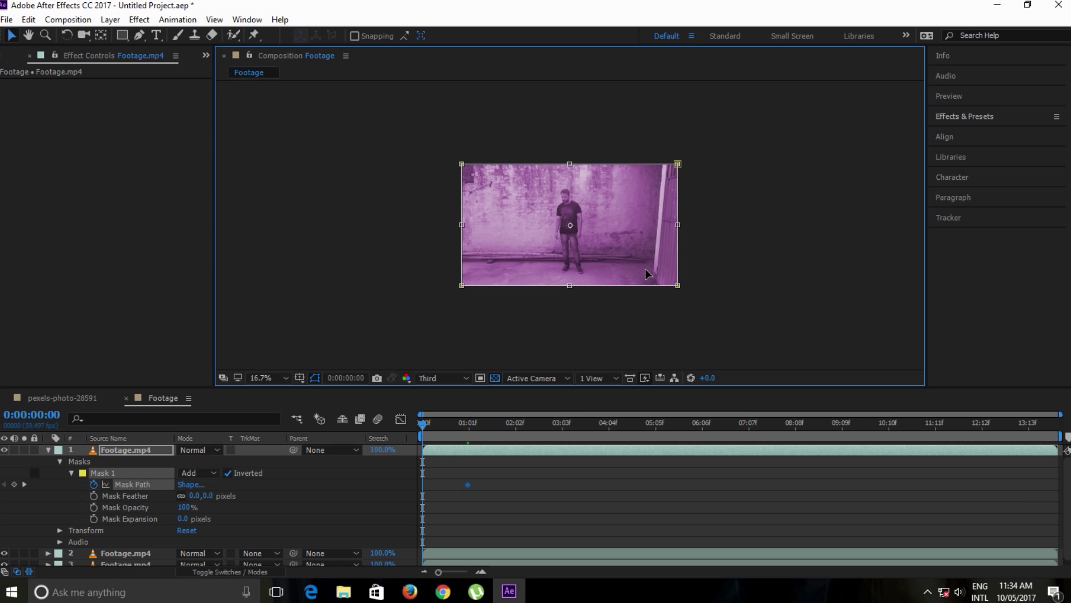
drag(645, 269, 426, 258)
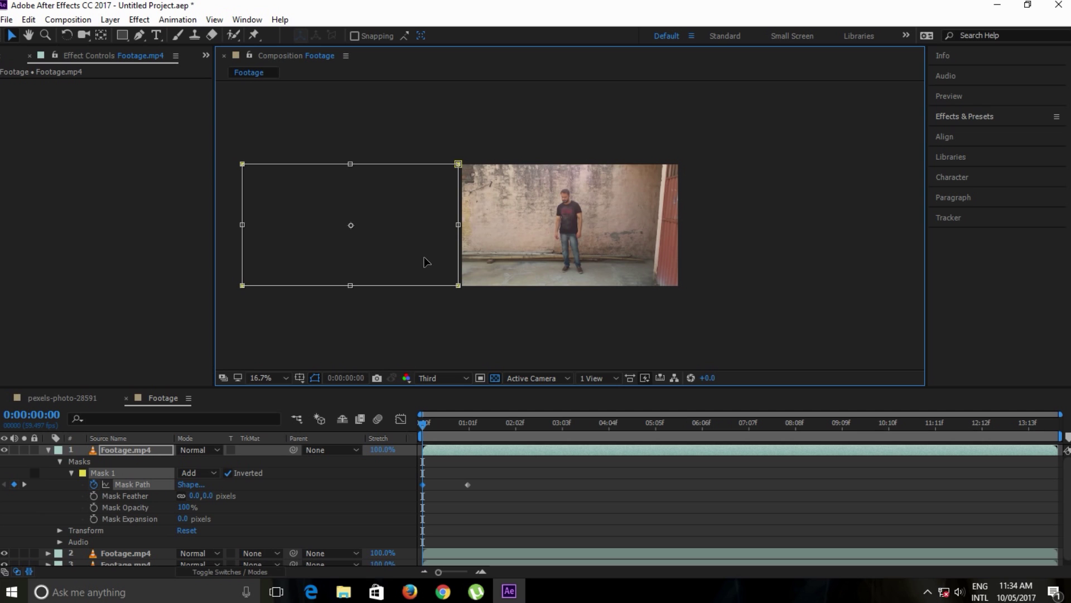
Add a rectangle mask to the second footage layer and keyframe its path at 0:00:02:00
click(120, 548)
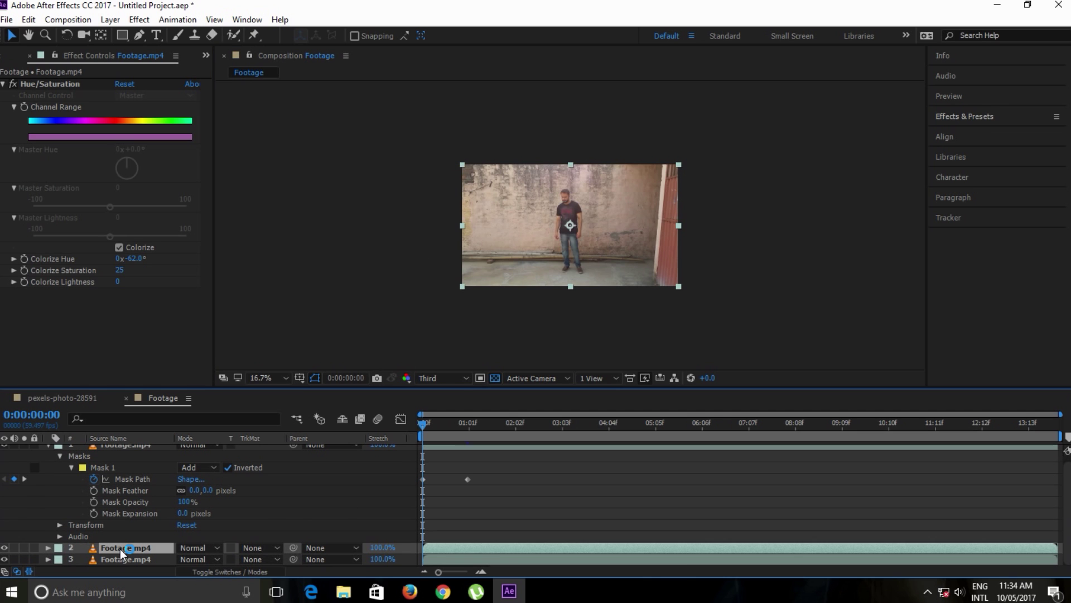
double_click(122, 34)
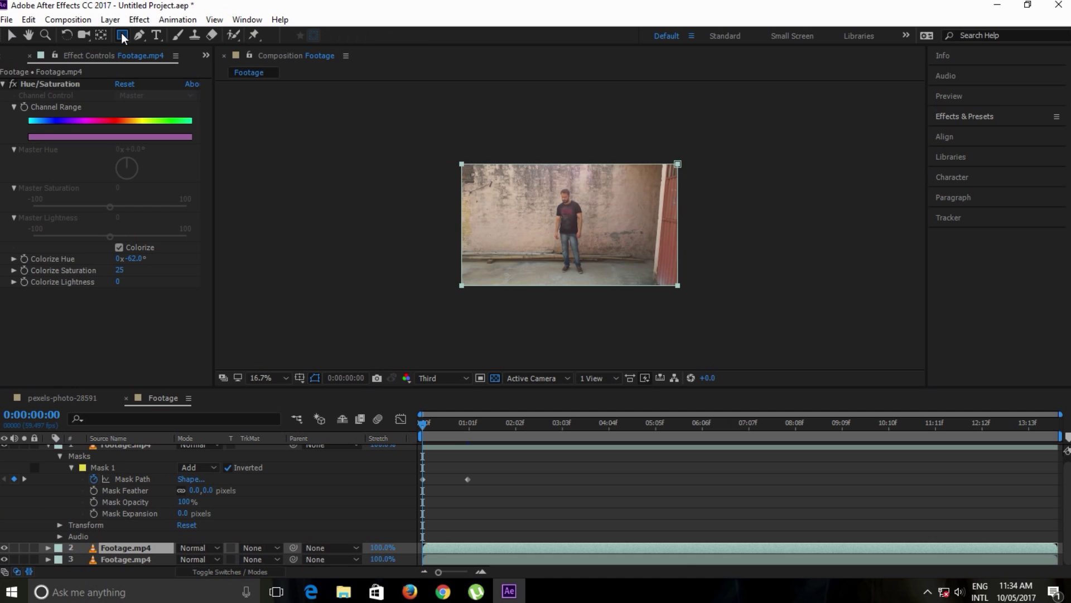
scroll(117, 502, down, 3)
click(32, 415)
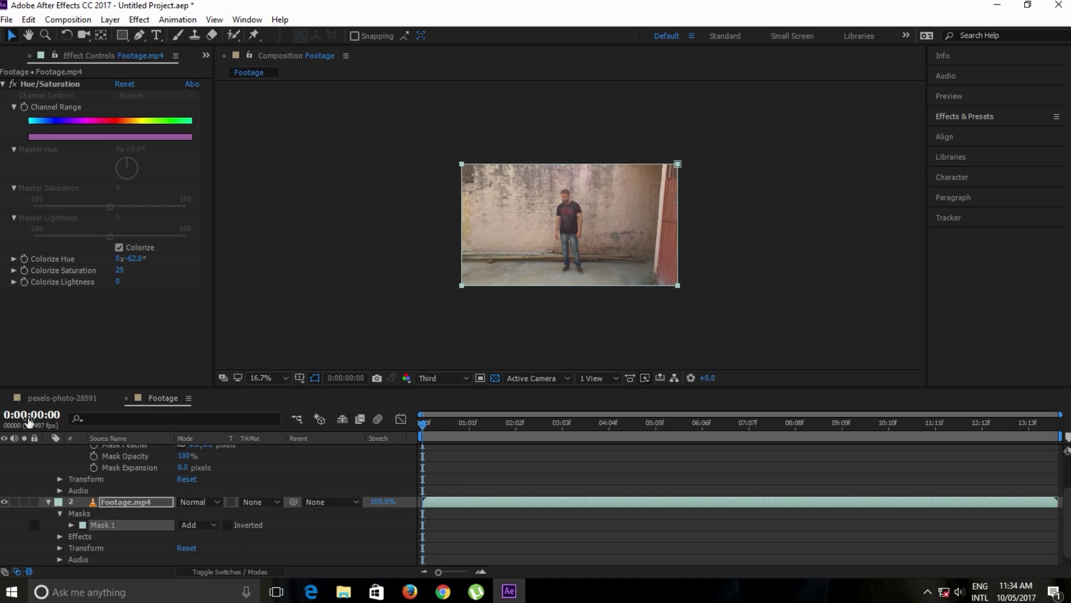
text(200)
key(Return)
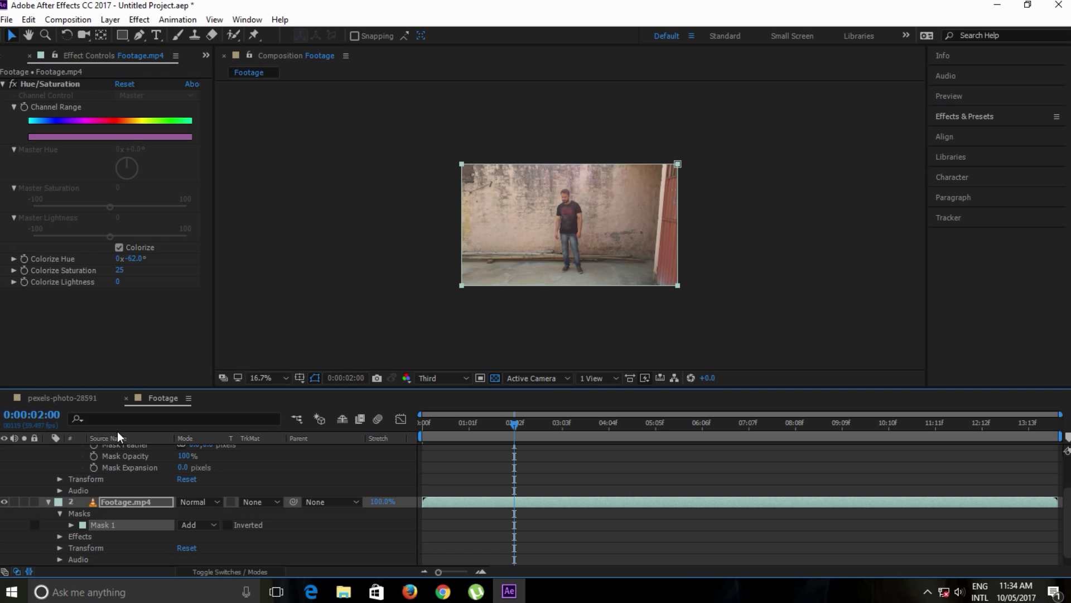
click(70, 525)
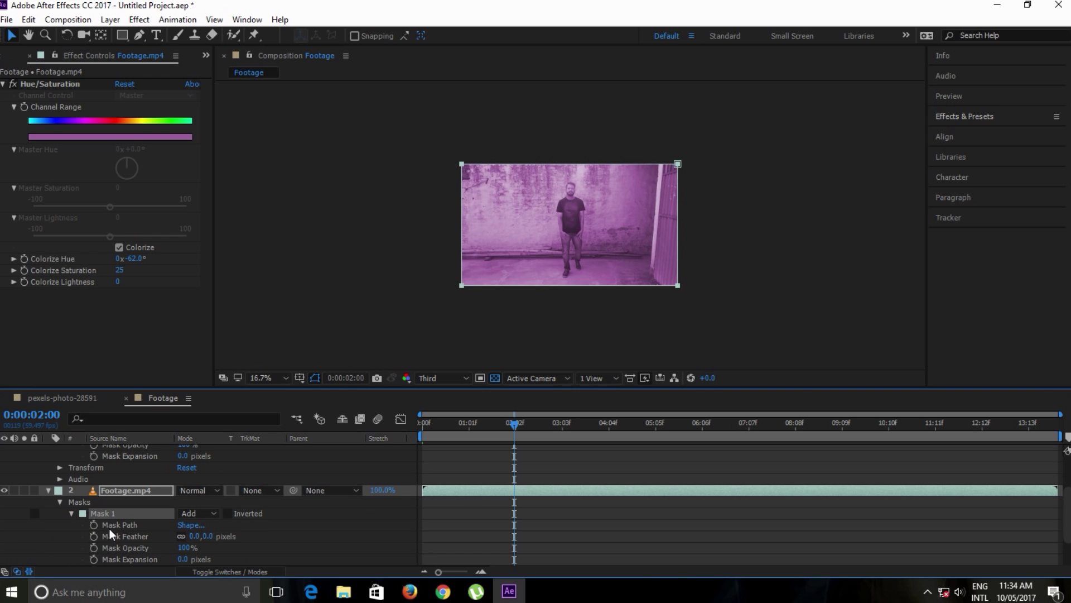
click(94, 524)
At 0:00:00:58, slide the mask right off the frame, then collapse the layers
click(31, 414)
text(100)
text(.)
key(Return)
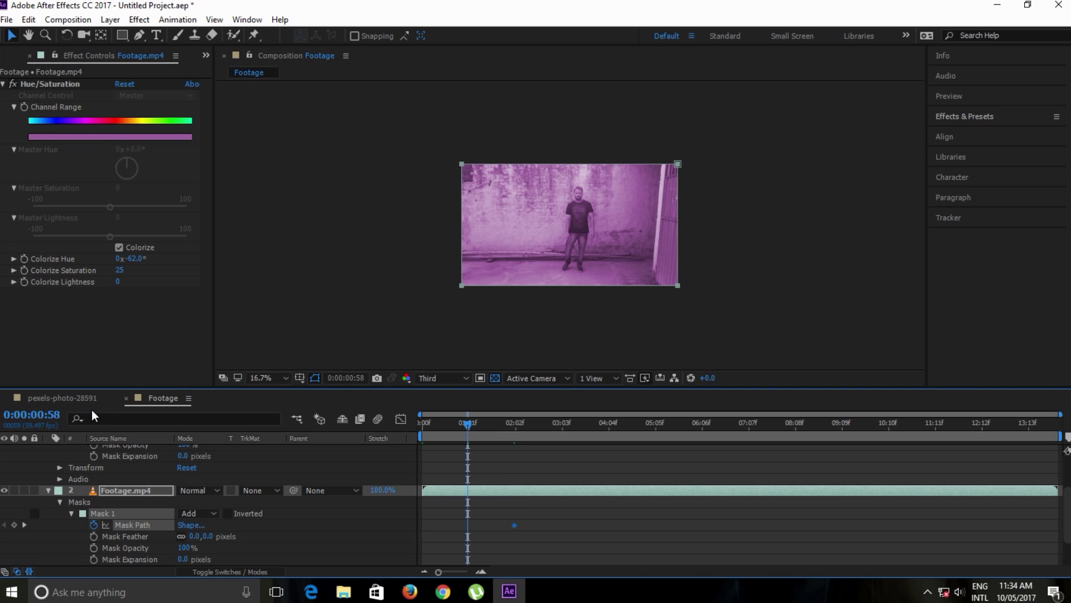
scroll(467, 542, up, 2)
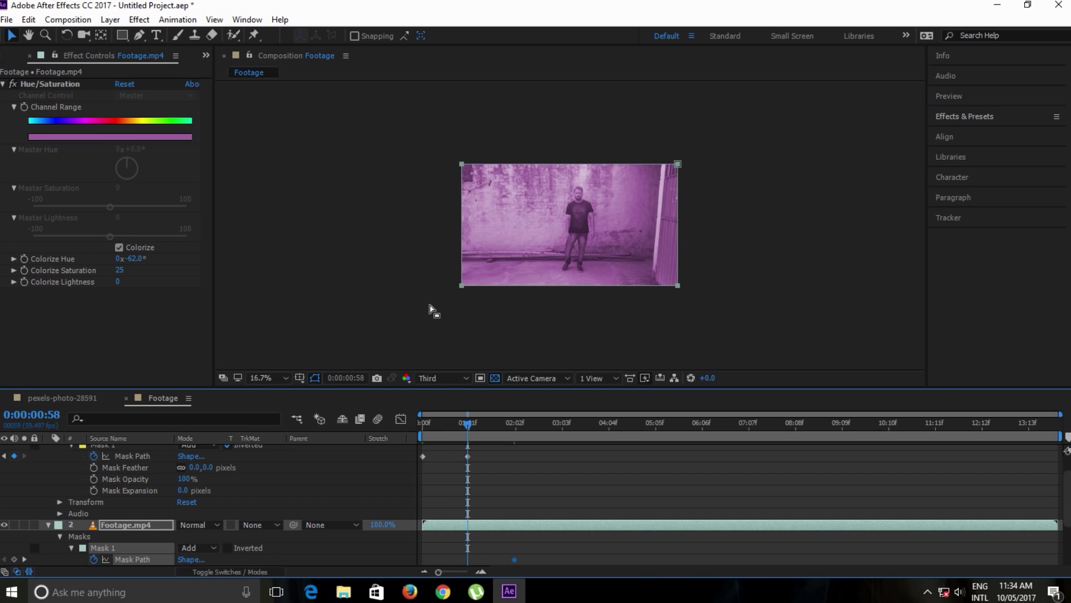
click(461, 286)
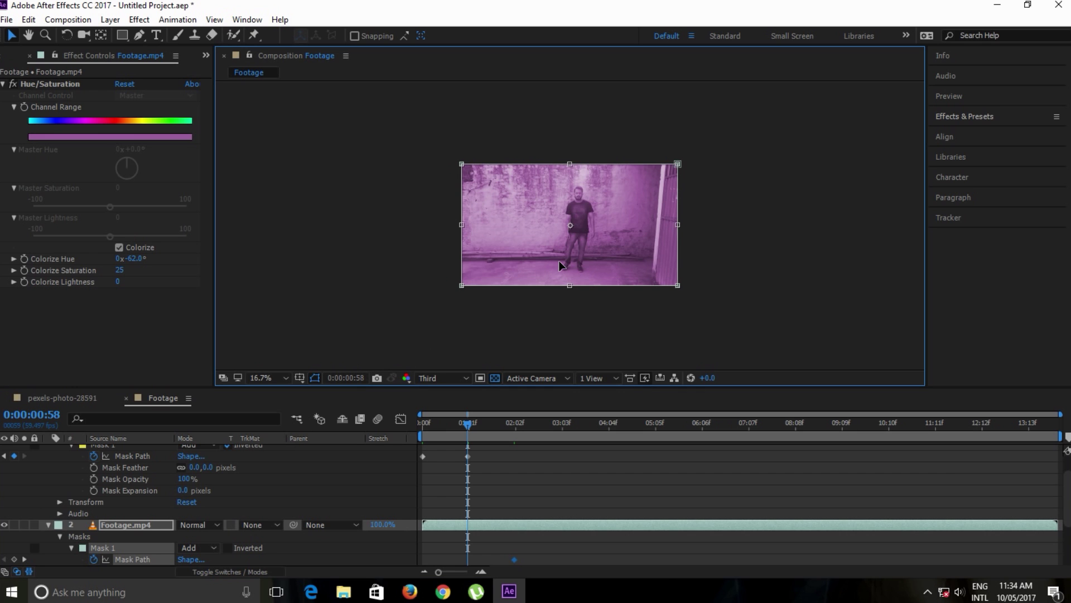
drag(560, 265, 787, 280)
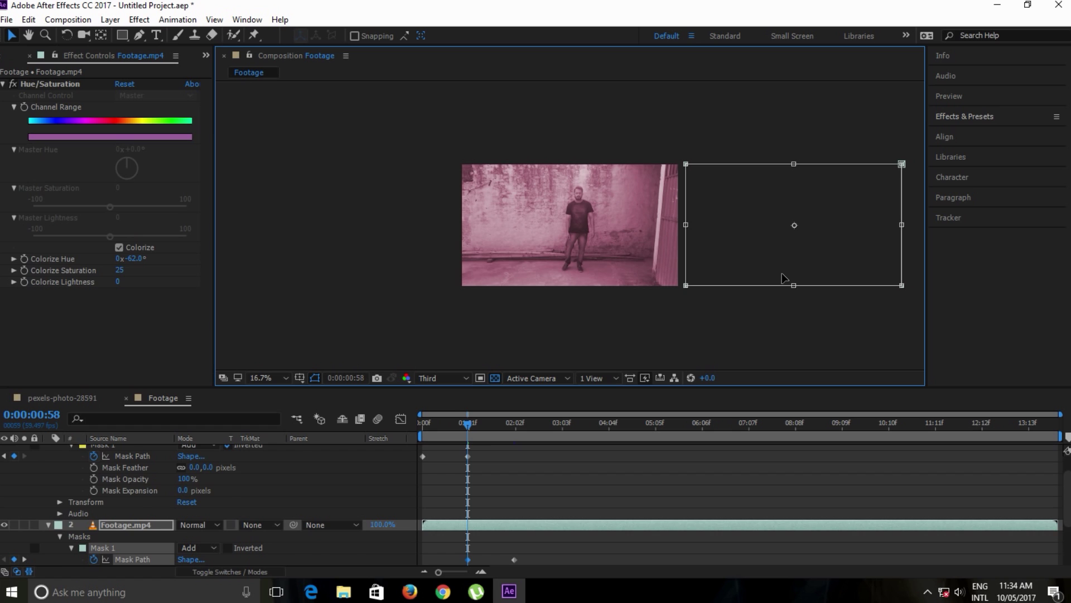
click(43, 447)
click(243, 513)
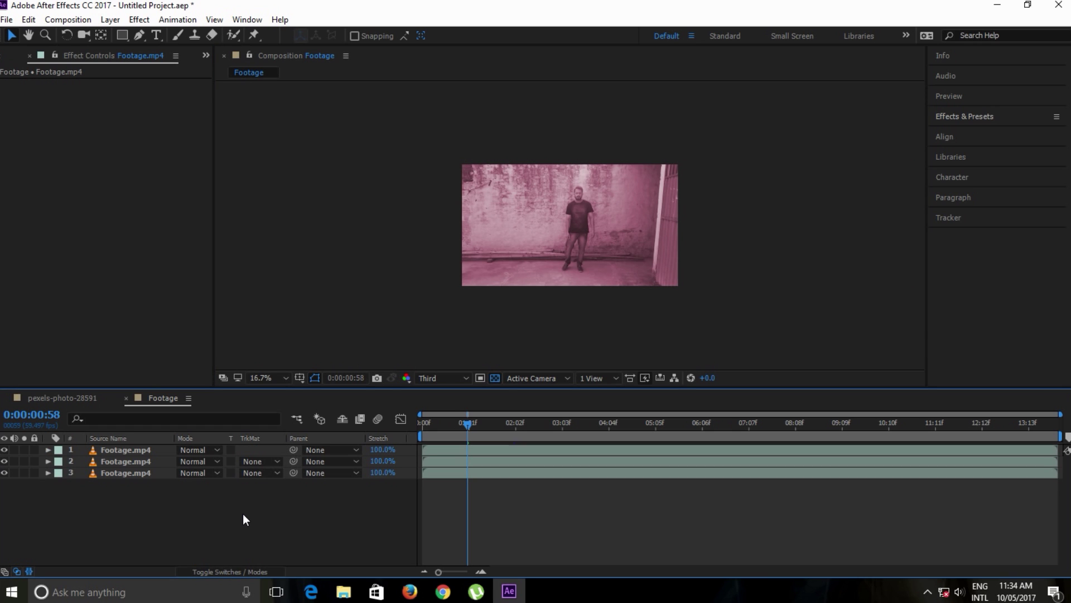
click(490, 422)
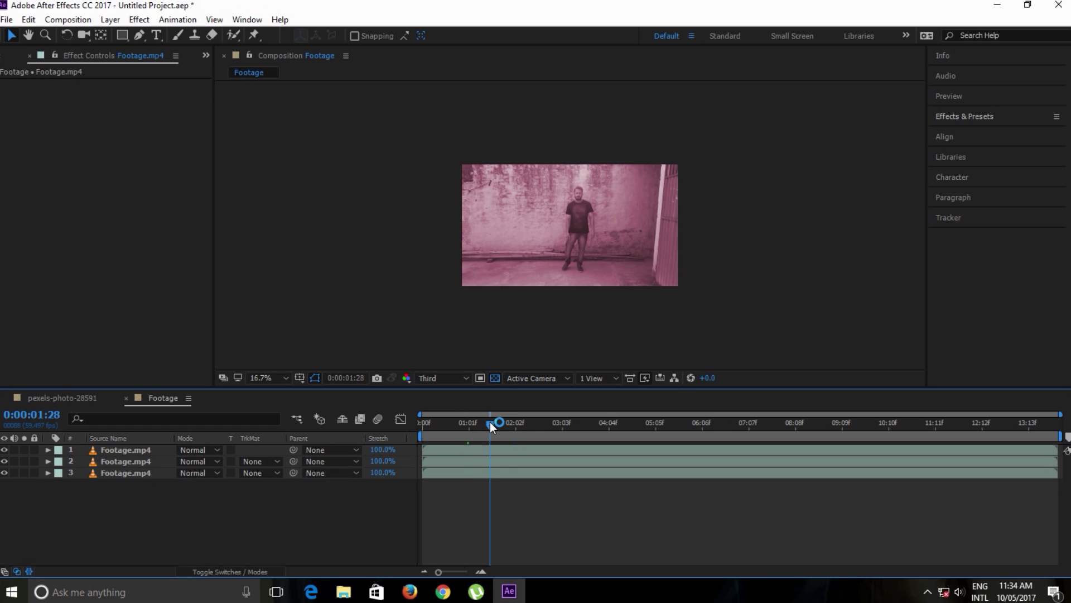
click(521, 426)
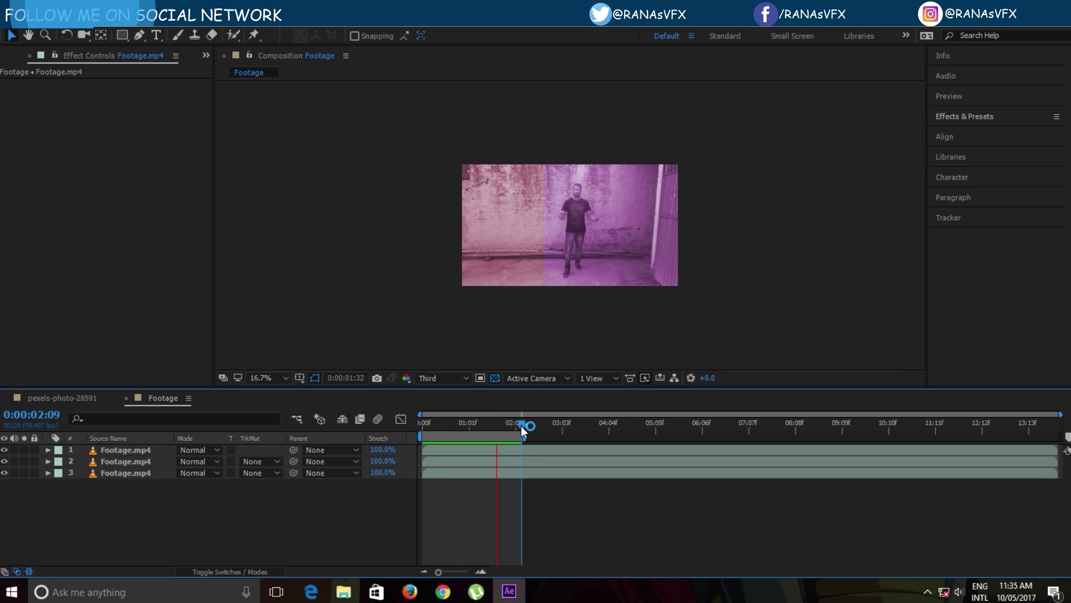